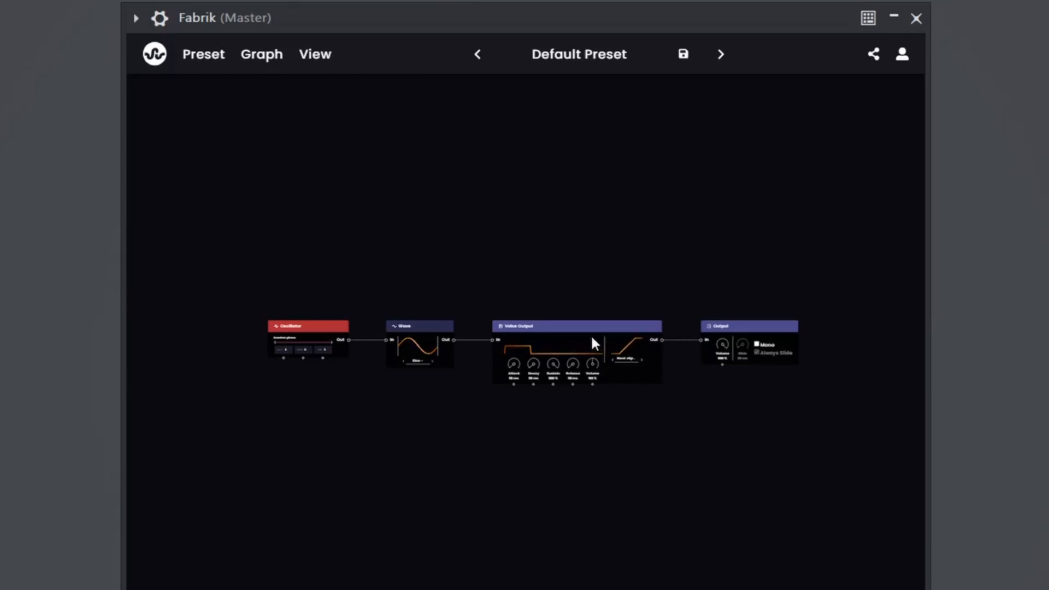
- Switch the Voice Output node's clipping mode to Soft clip
scroll(670, 437, "up", 3)
left_click_drag(683, 426, 595, 505)
left_click_drag(656, 488, 611, 499)
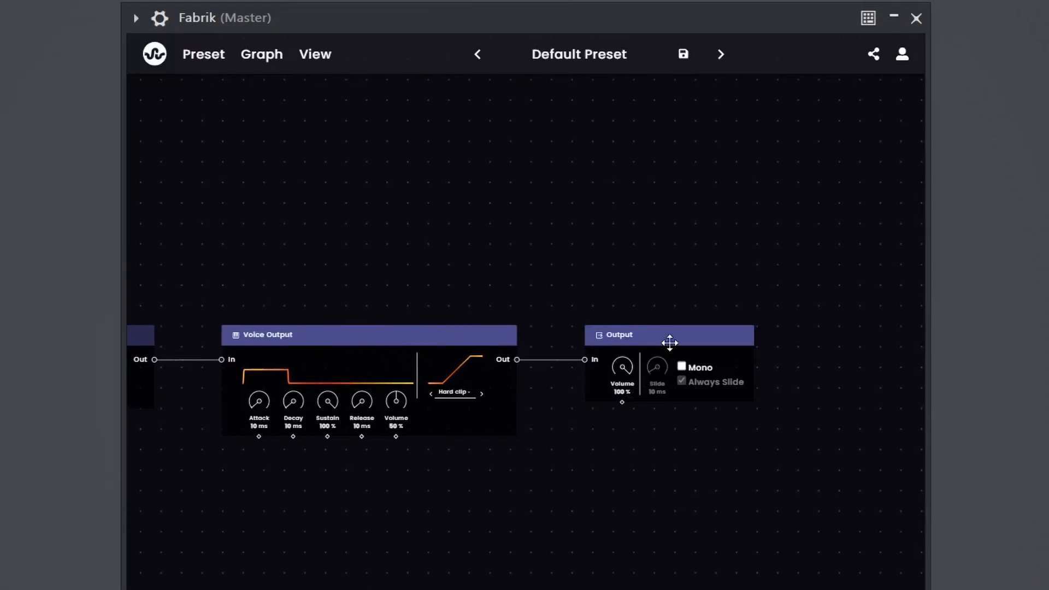
scroll(369, 290, "up", 1)
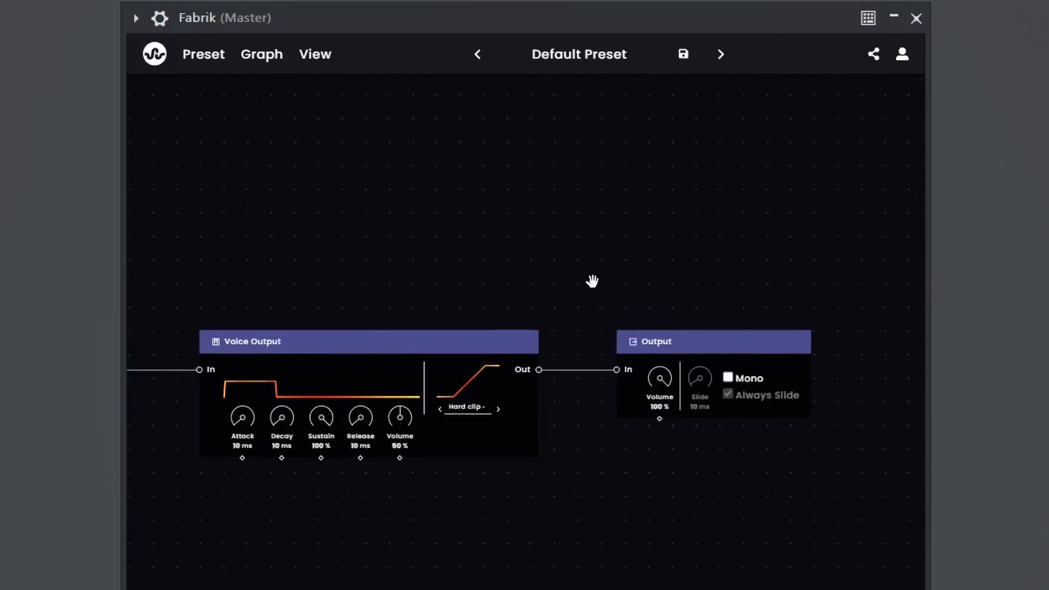
left_click_drag(591, 280, 559, 270)
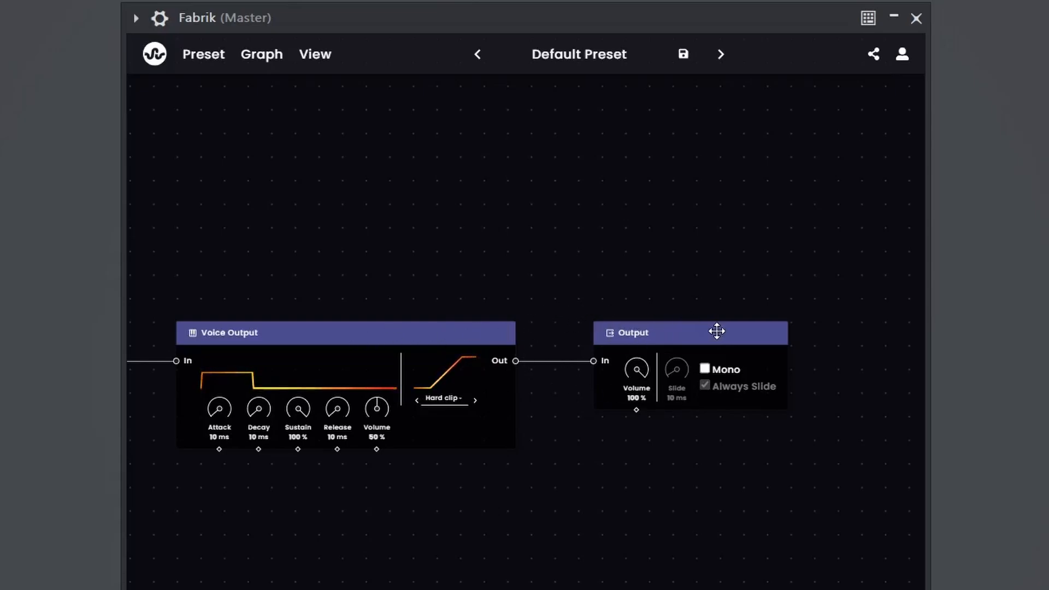
scroll(483, 415, "up", 3)
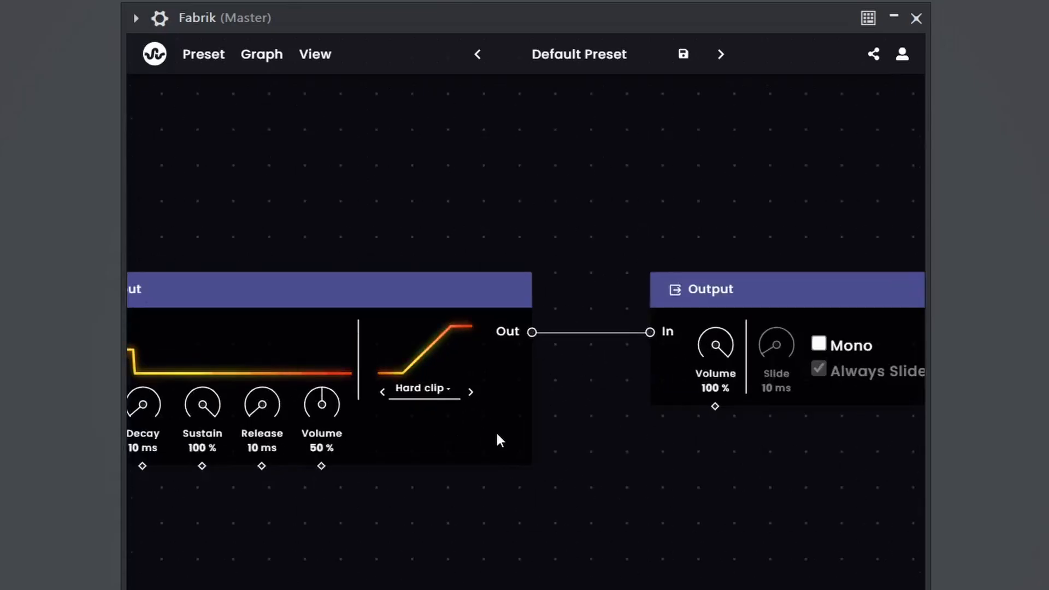
left_click(471, 393)
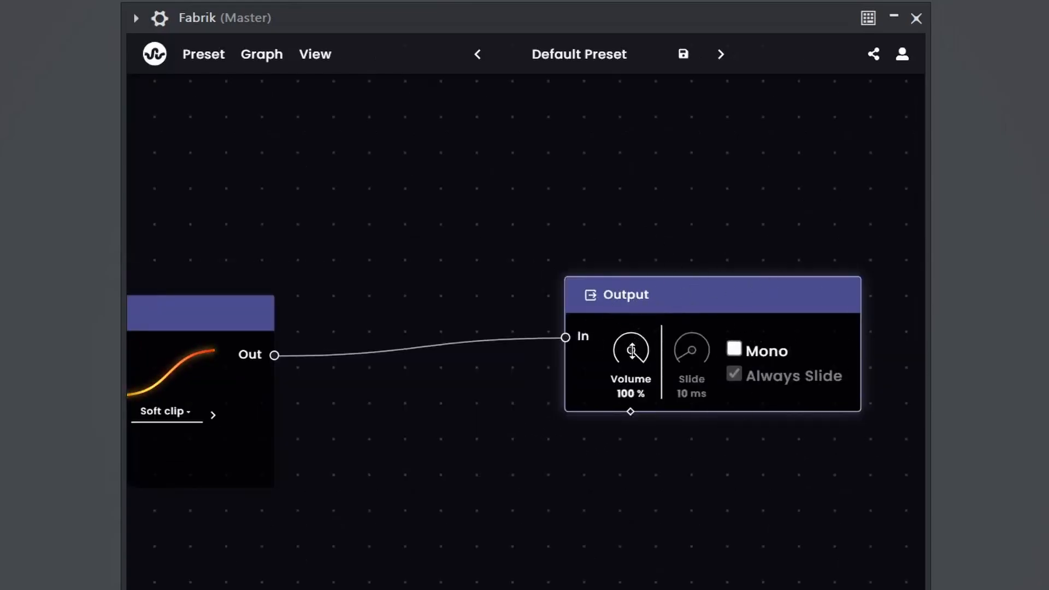
- Insert a Distort node on the connection between Voice Output and Output, and line it up between them
scroll(385, 444, "down", 1)
left_click_drag(386, 446, 505, 443)
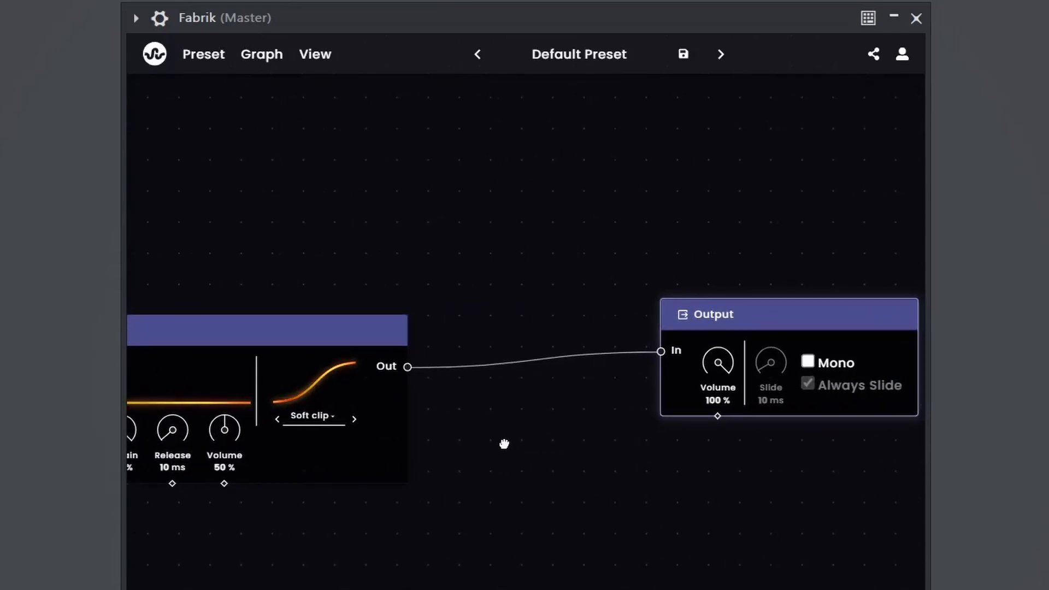
right_click(458, 379)
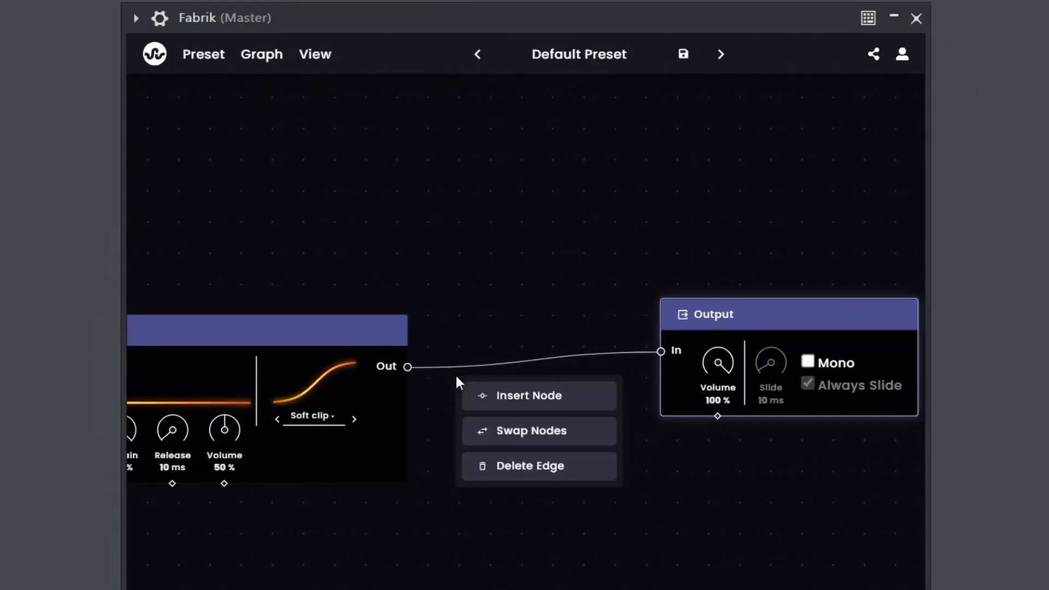
left_click(505, 402)
type("d")
left_click(519, 439)
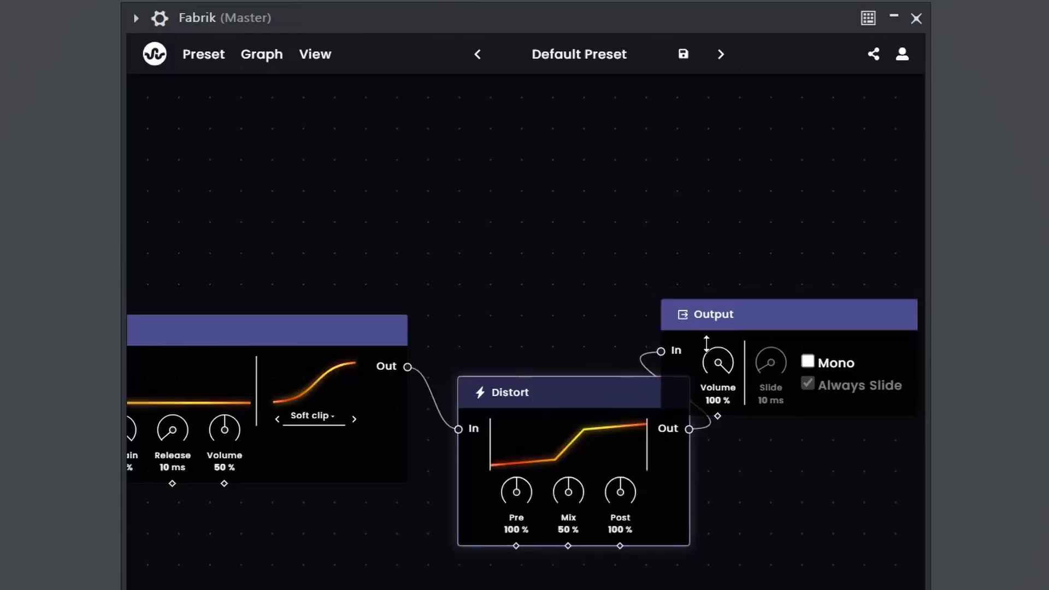
left_click_drag(579, 351, 580, 283)
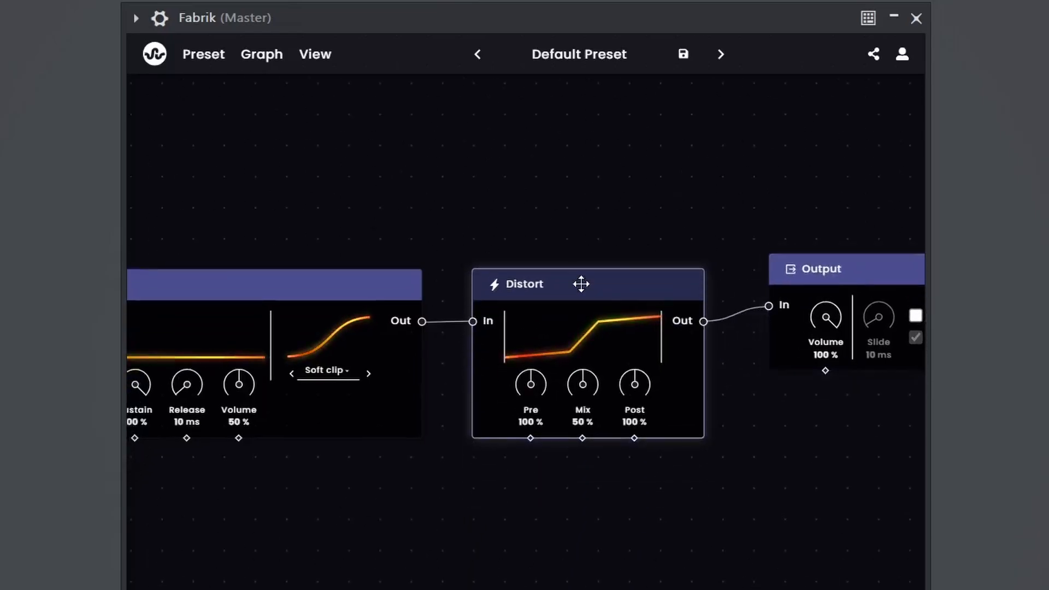
scroll(536, 478, "down", 2)
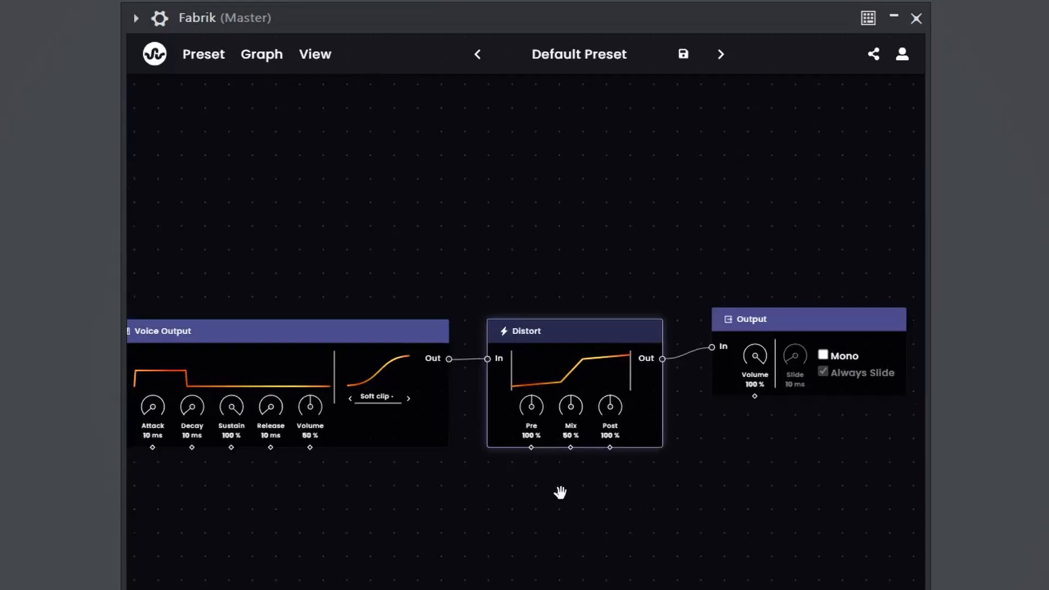
- Insert a Distort node between Wave and Voice Output, and remove the Distort node after Voice Output while keeping the connection
left_click_drag(509, 495, 640, 474)
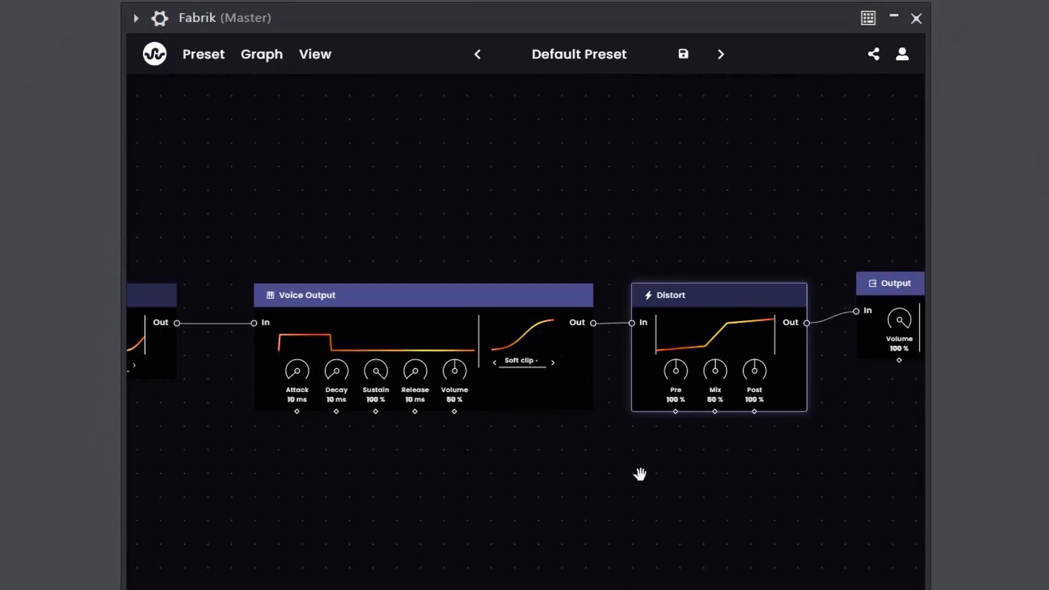
left_click_drag(521, 497, 676, 511)
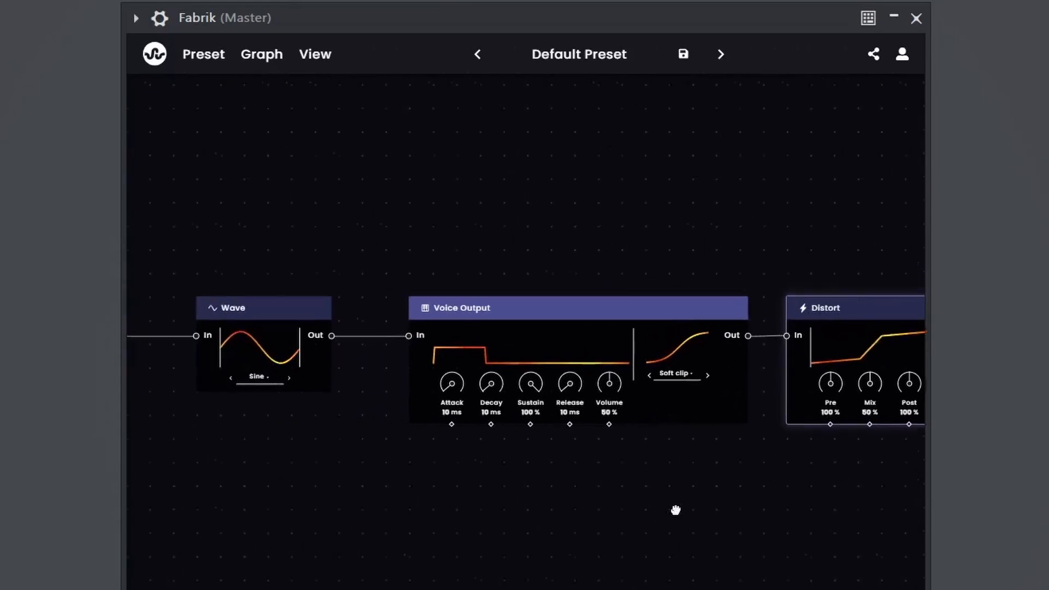
right_click(405, 353)
left_click(454, 365)
type("d")
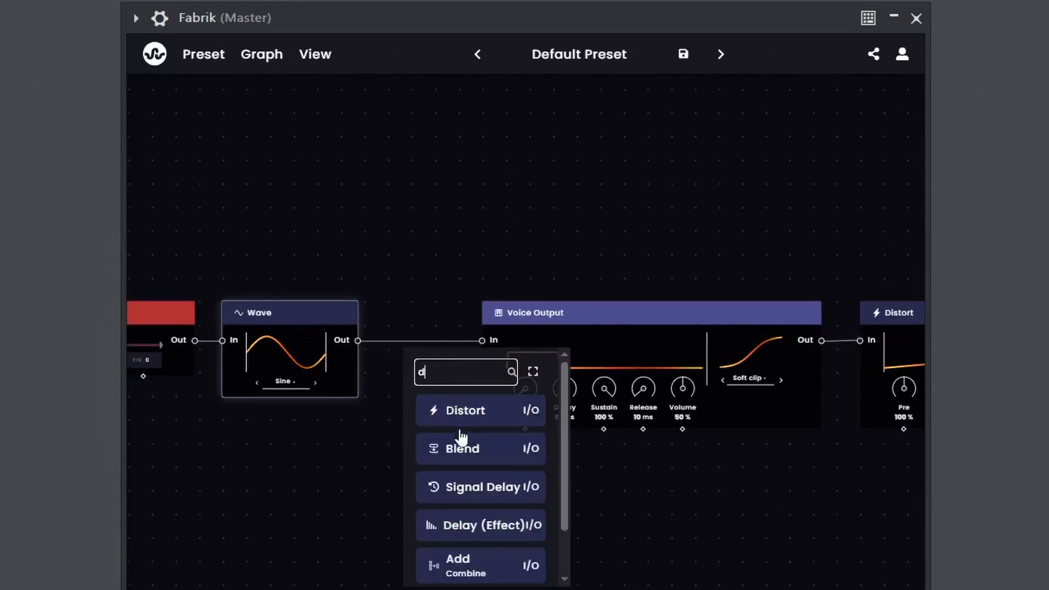
left_click(460, 424)
right_click(693, 269)
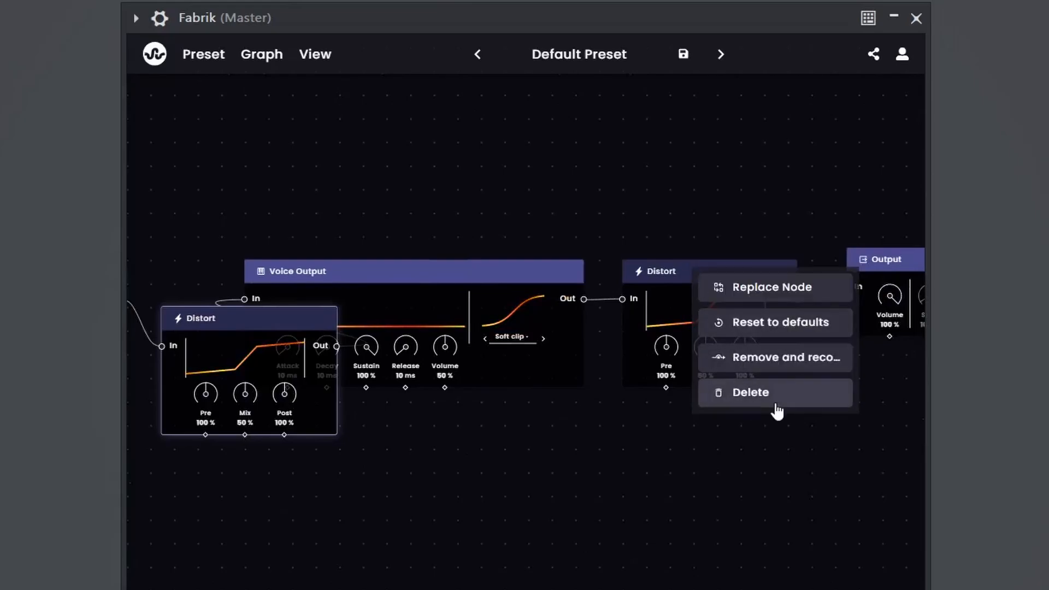
left_click(773, 362)
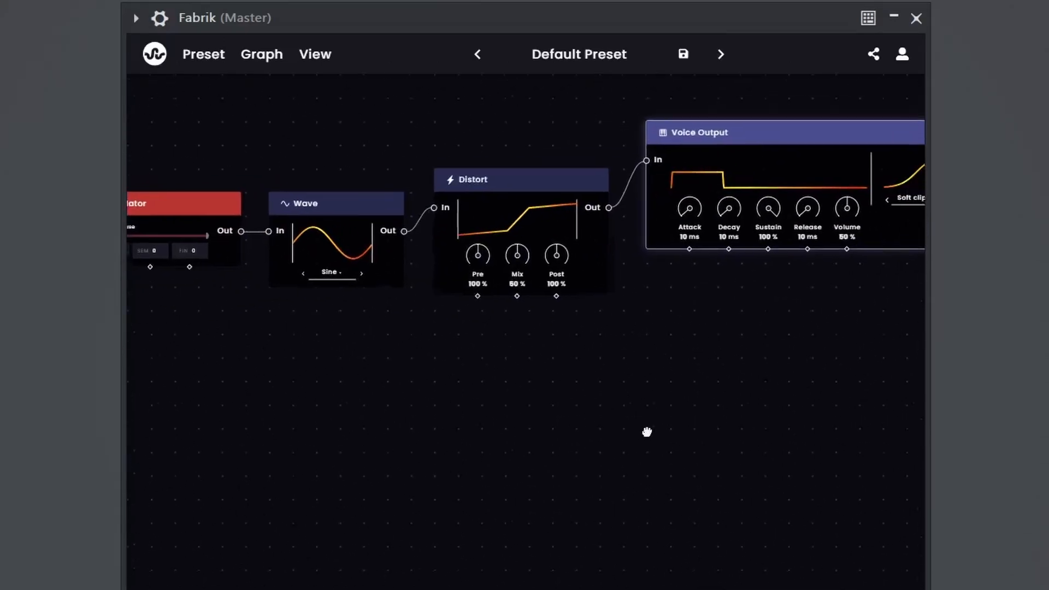
- Add a second Oscillator below the existing chain and connect its output to a new Saw Wave node
right_click(186, 402)
left_click(280, 464)
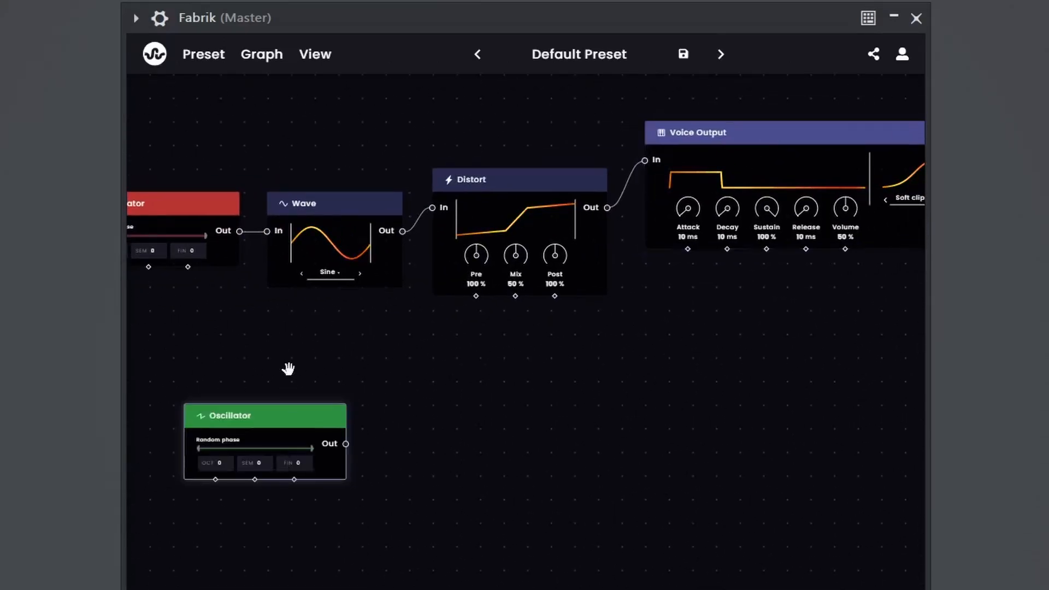
left_click_drag(265, 396, 369, 427)
type("sa")
left_click(431, 481)
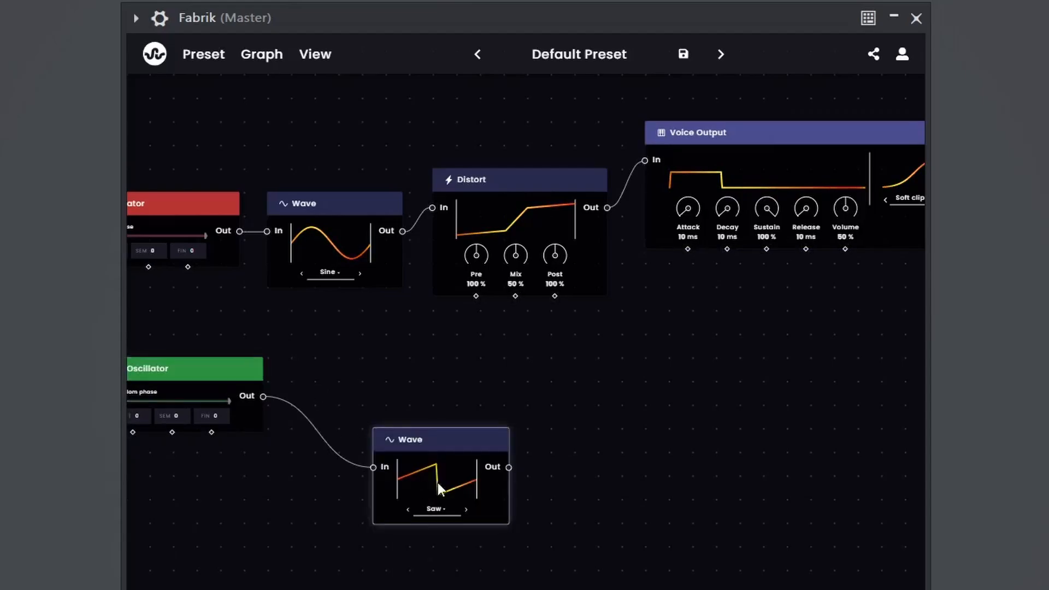
- Add a second Voice Output node and connect the Saw Wave node's output to it
right_click(624, 436)
type("voi")
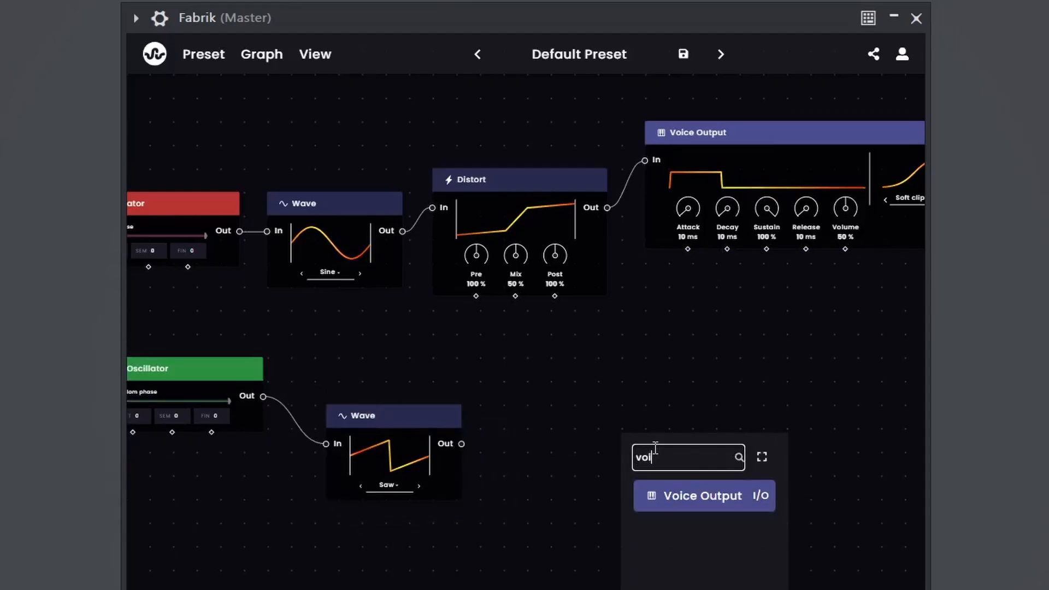
left_click(737, 495)
left_click_drag(799, 363, 585, 346)
- Set the lower Voice Output's attack to 267 ms, sustain to 0 % and release to 1 ms
left_click_drag(453, 497, 458, 467)
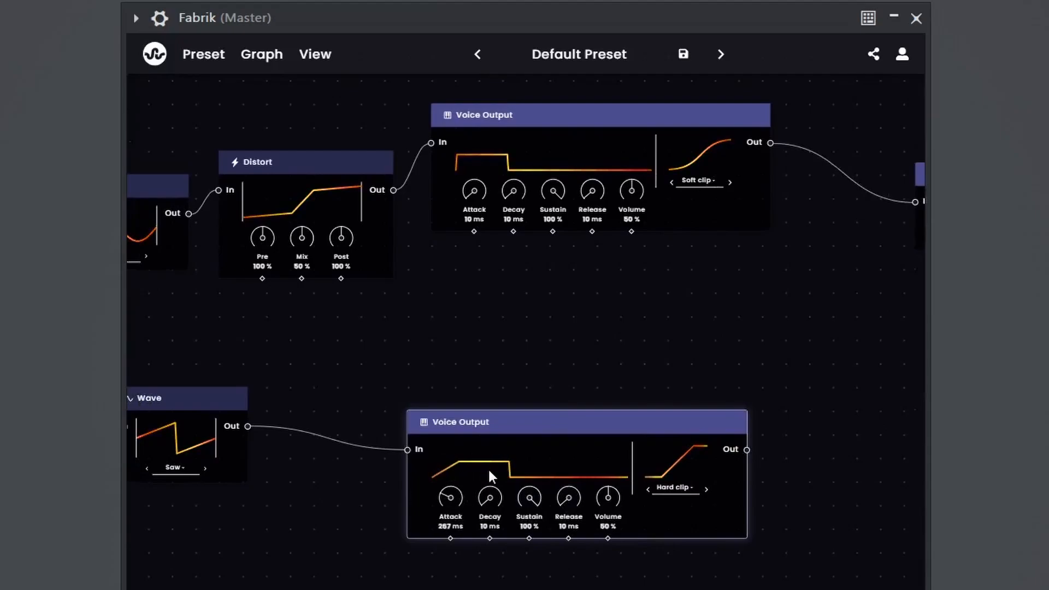
left_click_drag(529, 498, 525, 551)
left_click_drag(565, 501, 530, 525)
- Connect the lower Voice Output's output to the input of the Output node
left_click_drag(818, 494, 651, 530)
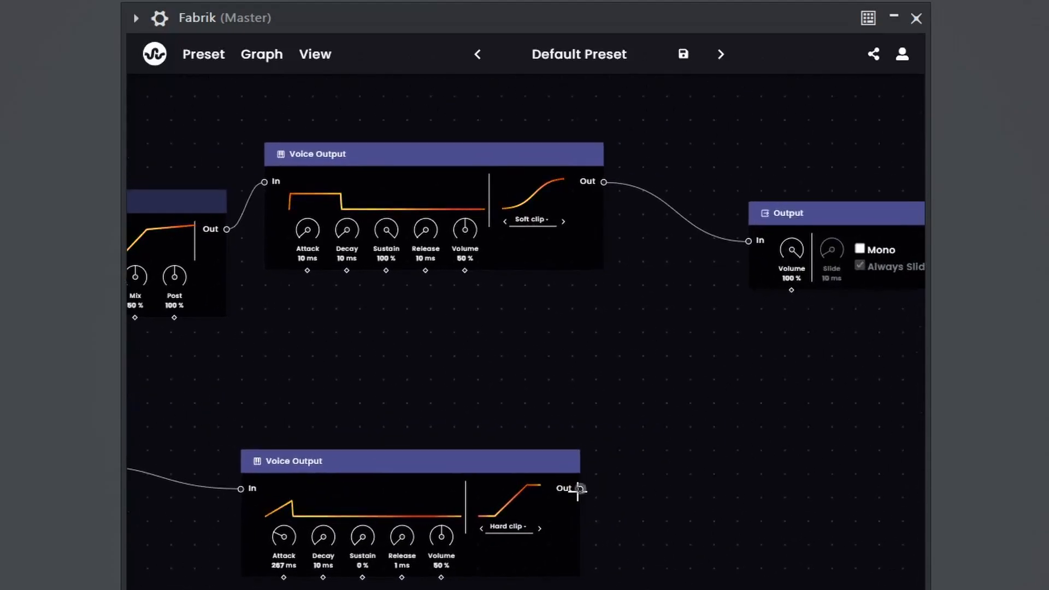
left_click_drag(580, 489, 748, 240)
left_click_drag(638, 158, 617, 226)
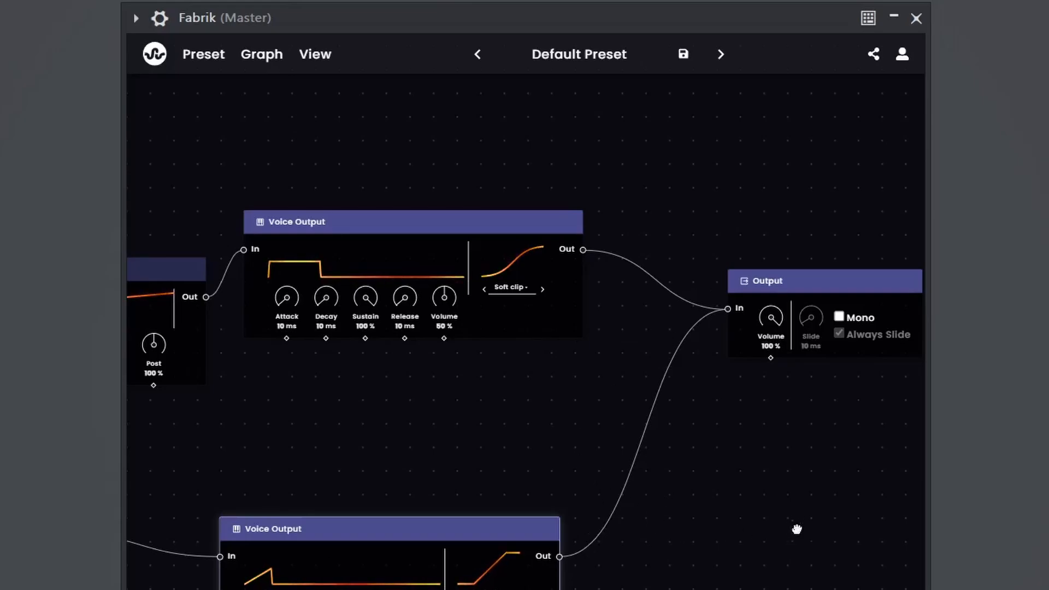
left_click_drag(796, 530, 784, 415)
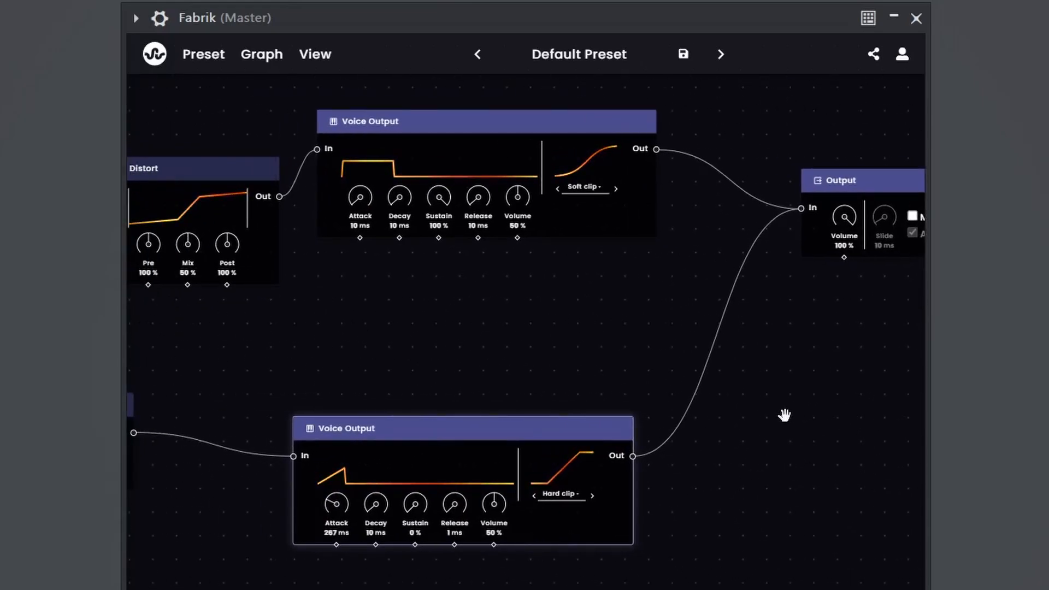
- Convert the Output node's shared input to a Mixing node and space it between the Voice Outputs and Output
right_click(695, 264)
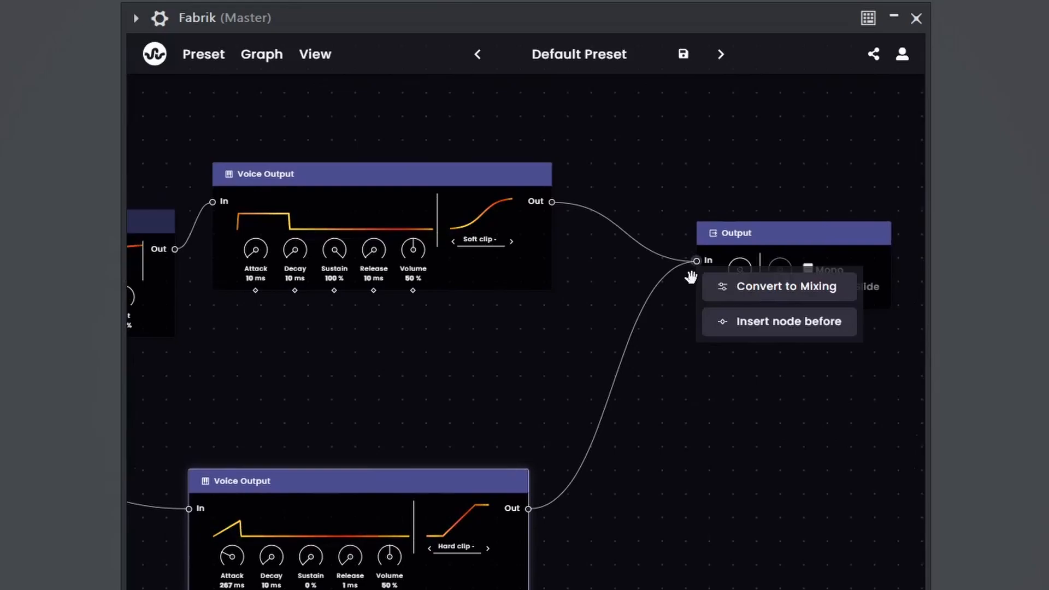
left_click(740, 326)
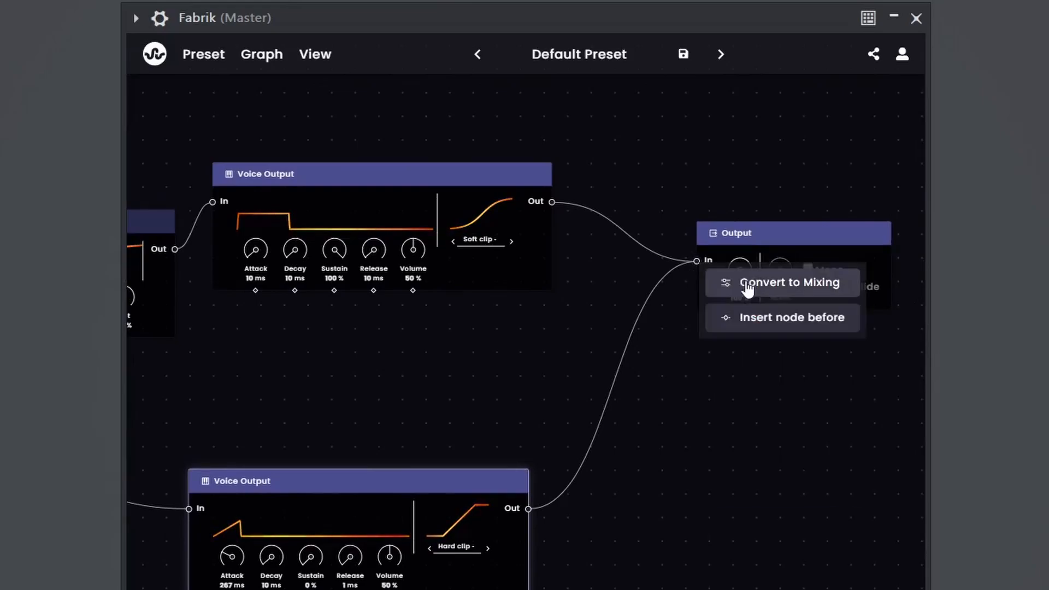
left_click(747, 289)
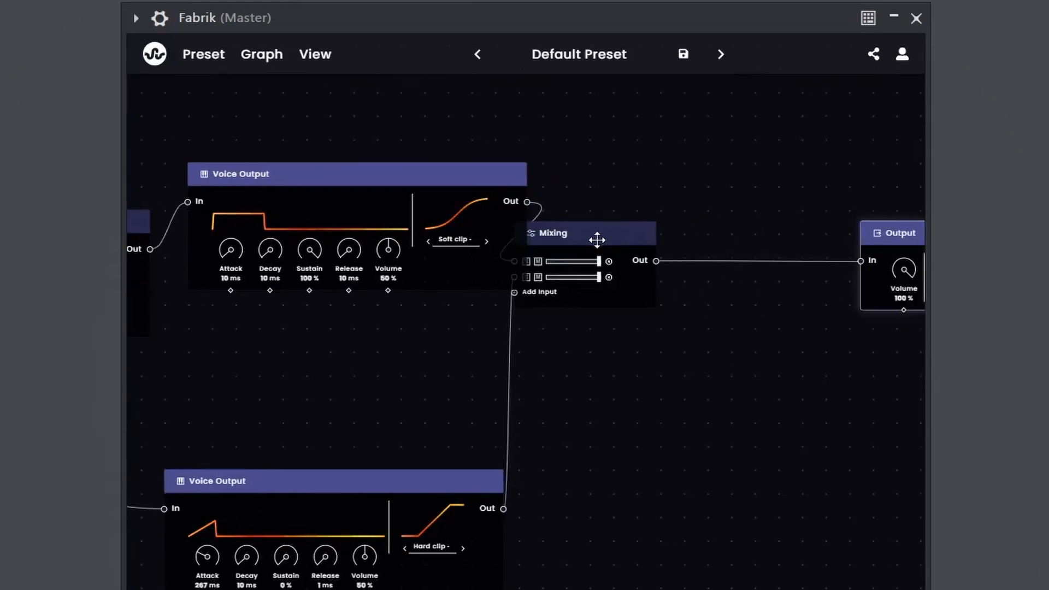
left_click_drag(597, 239, 679, 223)
left_click_drag(709, 171, 650, 171)
left_click_drag(820, 222, 901, 215)
- Insert a Reverb node on the connection between Mixing and Output
right_click(675, 247)
left_click(704, 299)
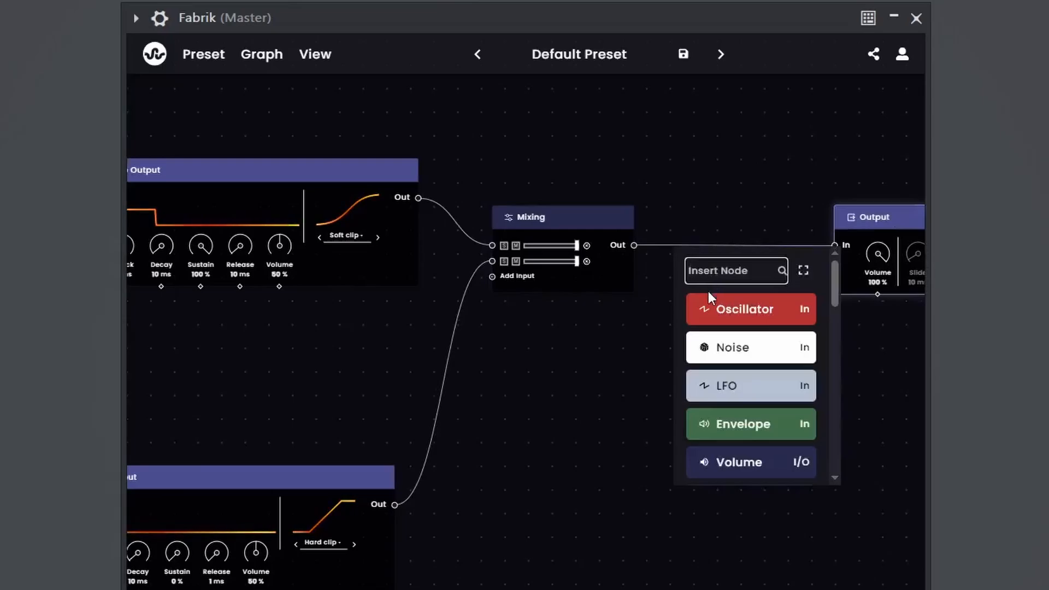
type("re")
left_click(735, 389)
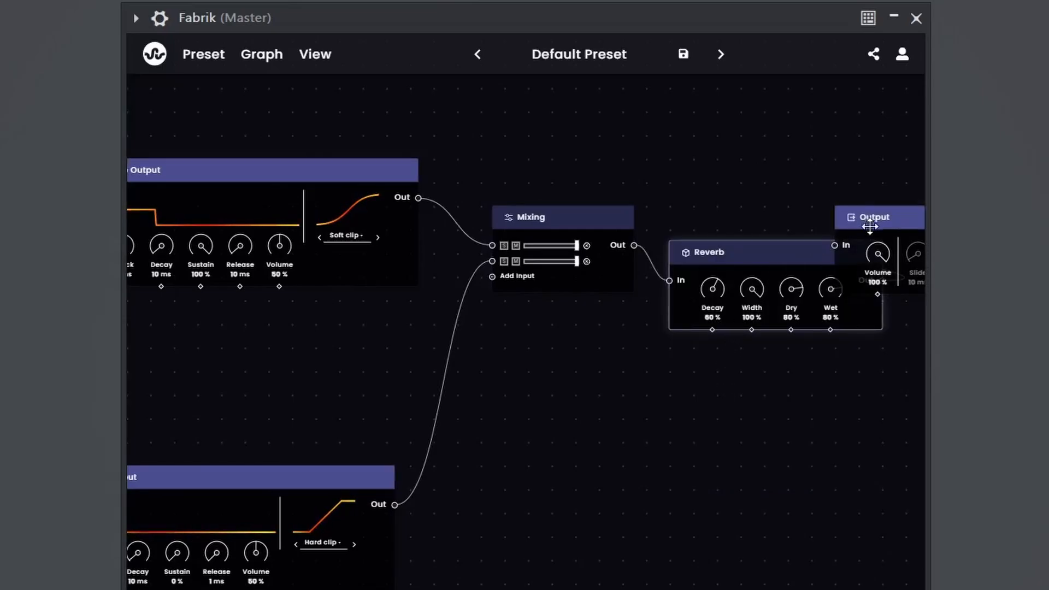
- Set the Reverb's width to 44.4 %, dry to 92.8 %, wet to 50 % and decay to 74.8 %
scroll(770, 386, "up", 1)
scroll(683, 333, "up", 2)
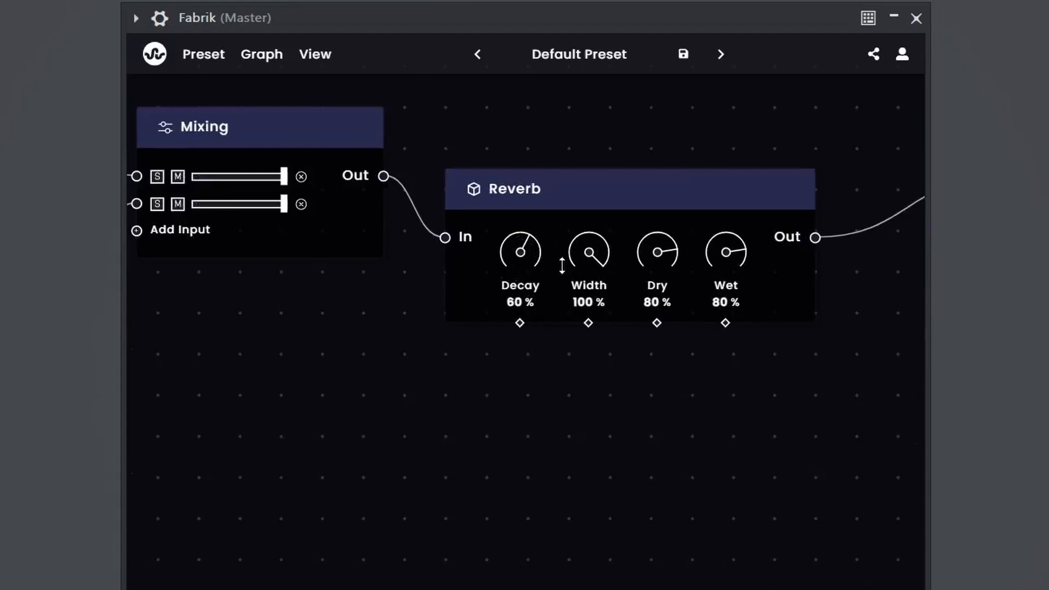
left_click_drag(588, 252, 593, 357)
left_click_drag(673, 258, 710, 303)
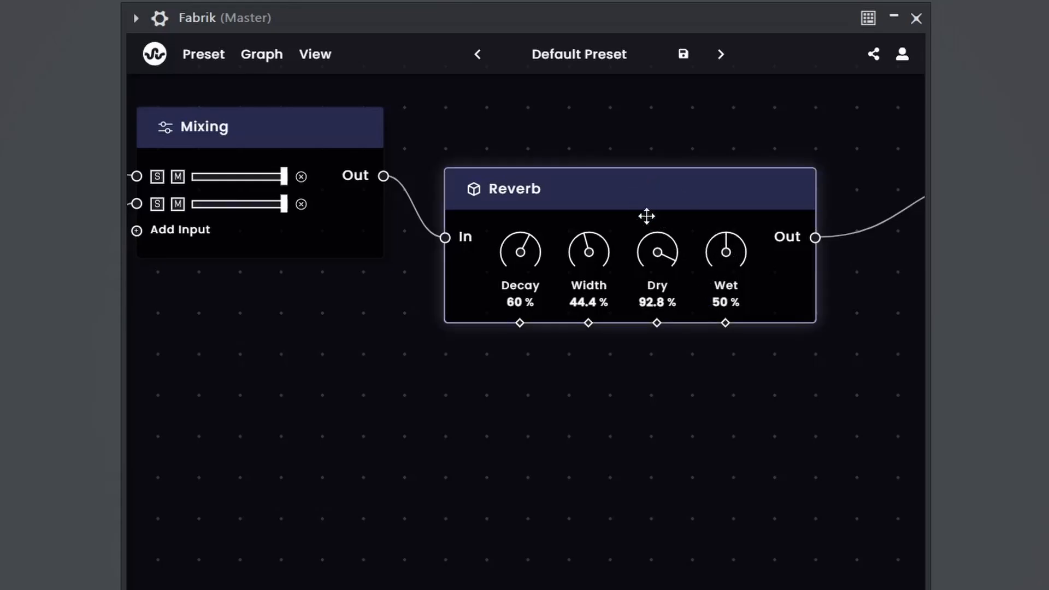
left_click_drag(537, 253, 540, 246)
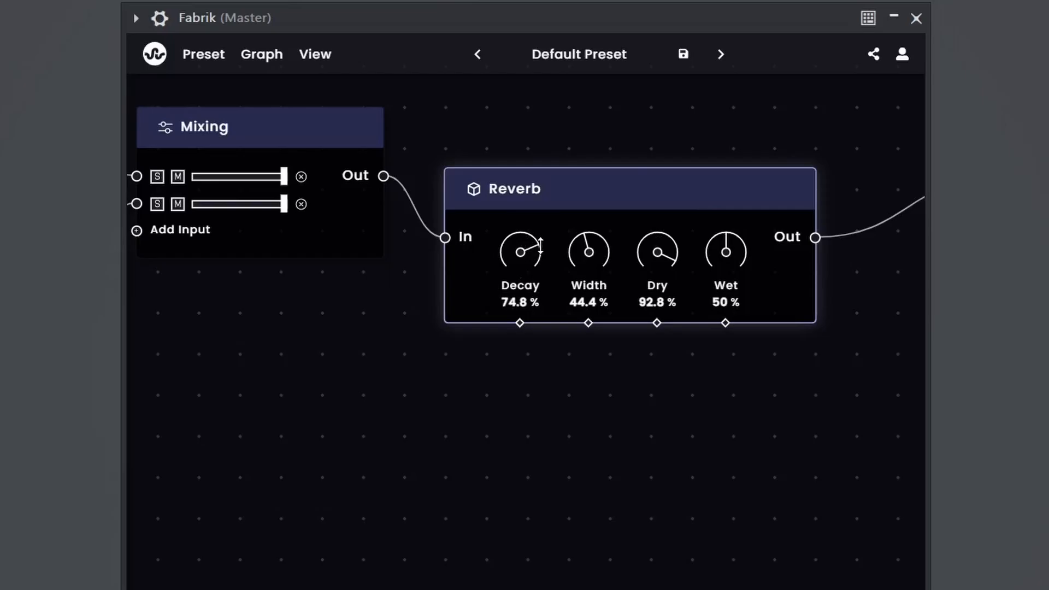
- Set the lower Voice Output's decay to 296 ms and its attack to 80.2 ms
scroll(343, 315, "down", 4)
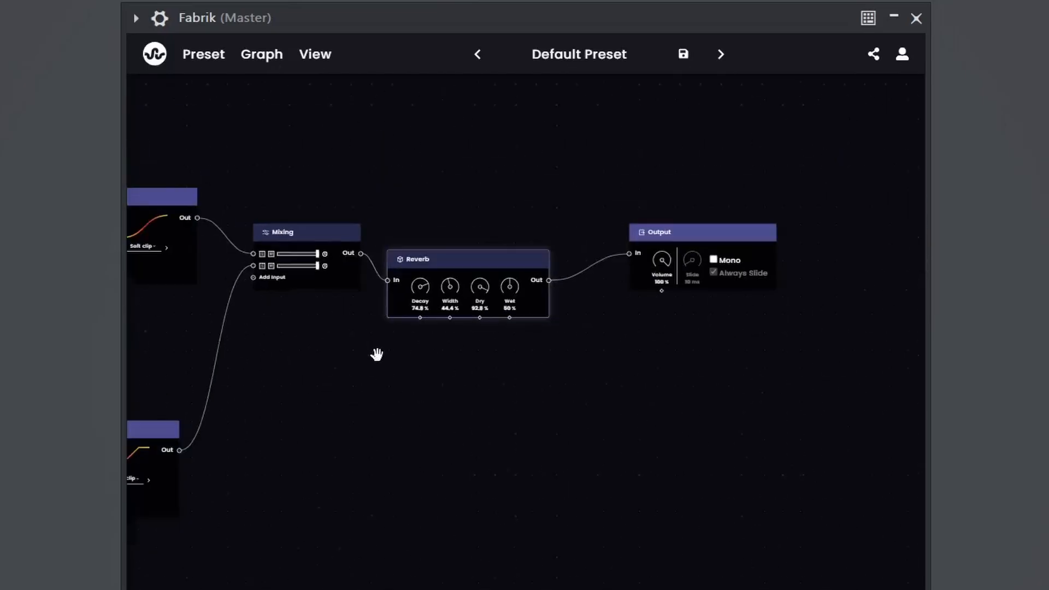
left_click_drag(291, 395, 532, 447)
scroll(601, 508, "up", 2)
left_click_drag(642, 500, 908, 445)
left_click_drag(295, 488, 309, 452)
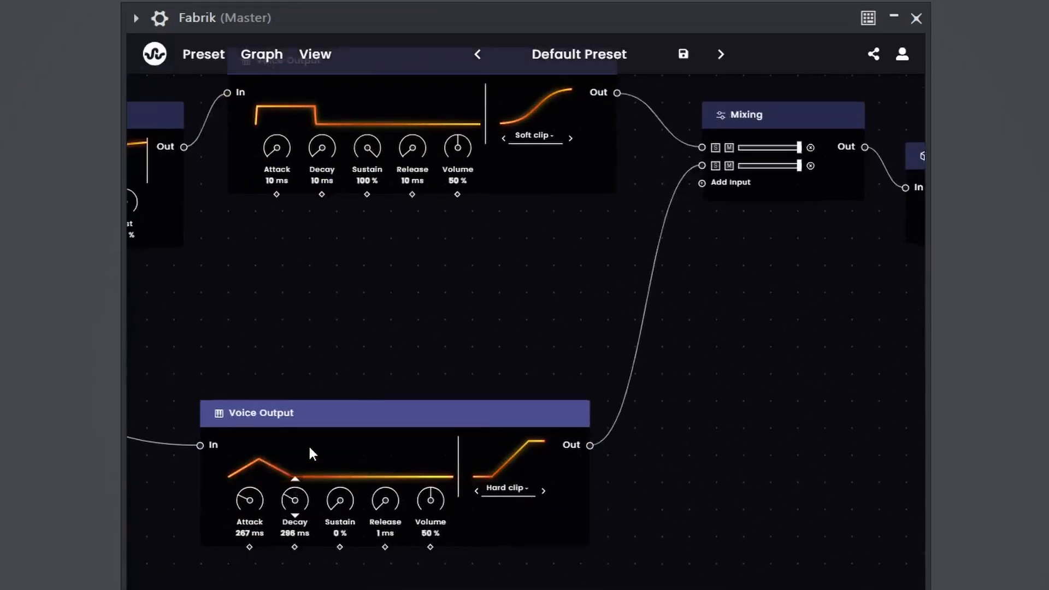
left_click_drag(247, 499, 335, 461)
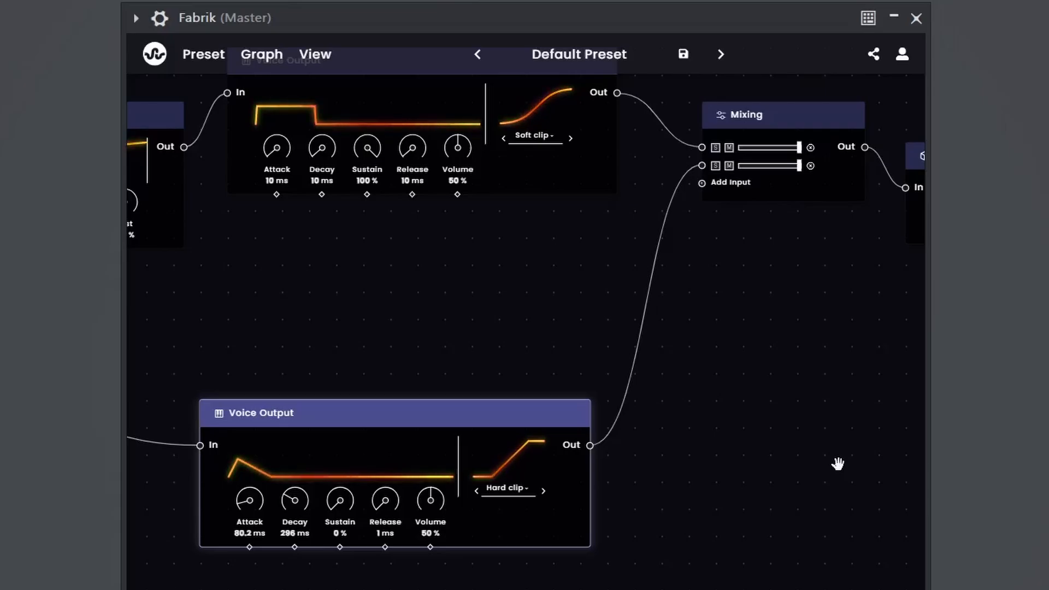
- Insert a Signal Delay node on the connection between Reverb and Output
scroll(643, 454, "down", 3)
right_click(606, 355)
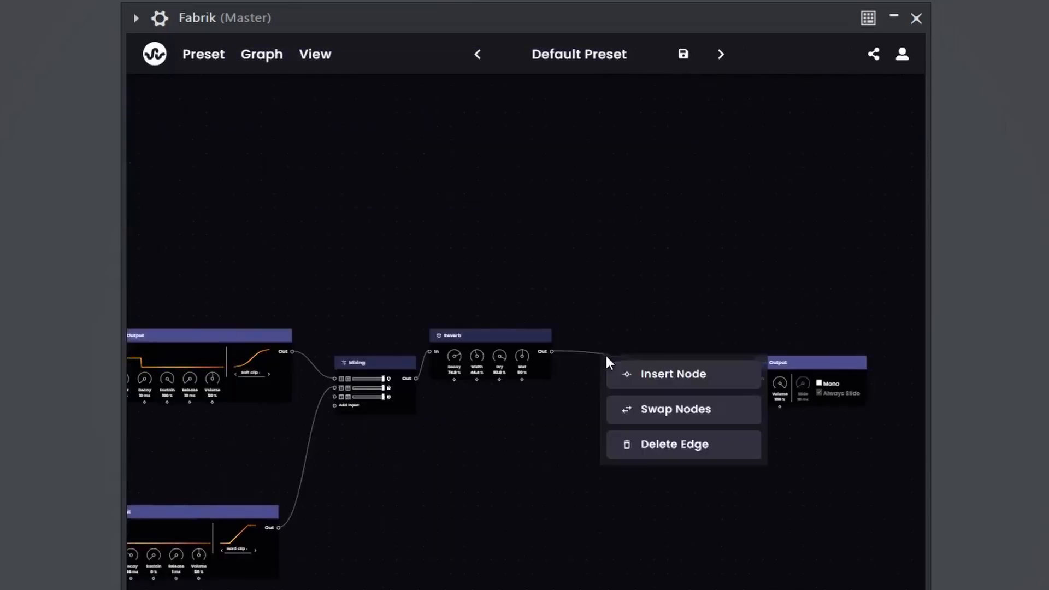
left_click(627, 367)
type("signal")
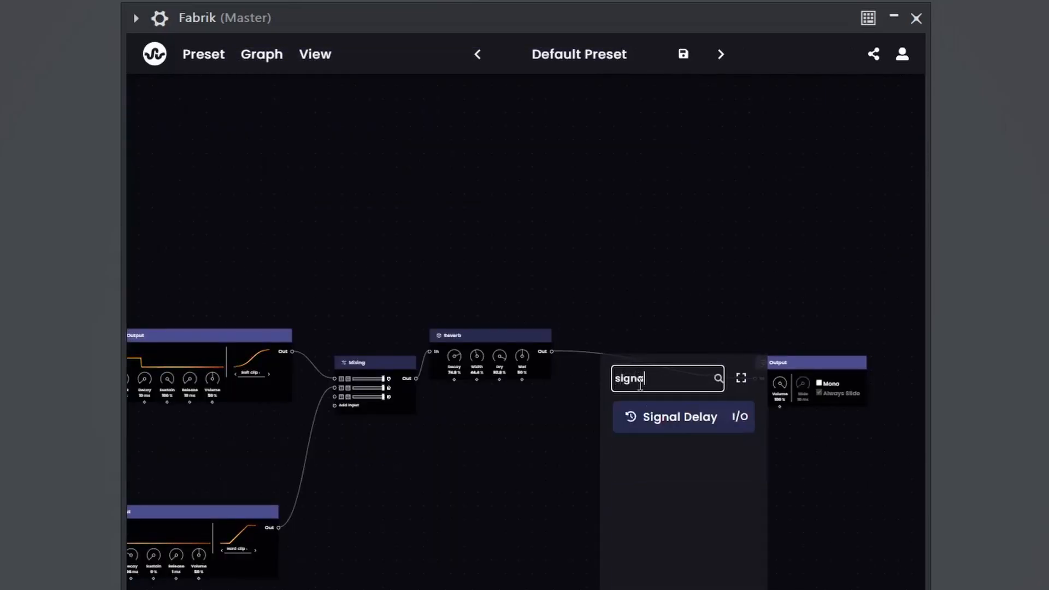
left_click(646, 425)
scroll(631, 471, "up", 2)
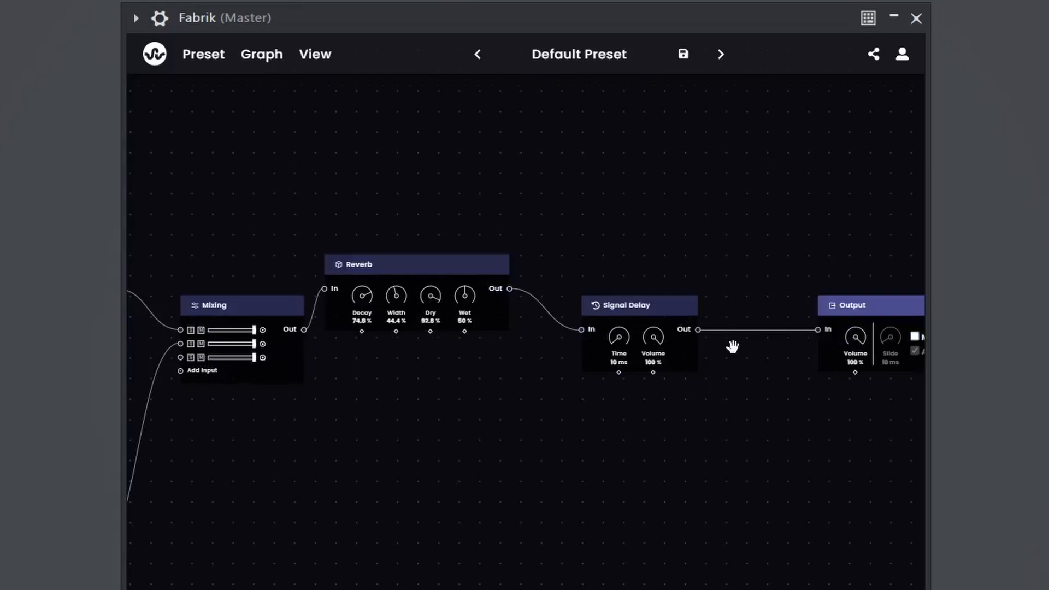
- Reroute the Signal Delay's output from Output to the sine Wave's input, and connect Reverb directly to Output
right_click(748, 331)
left_click(789, 429)
left_click_drag(697, 329, 348, 359)
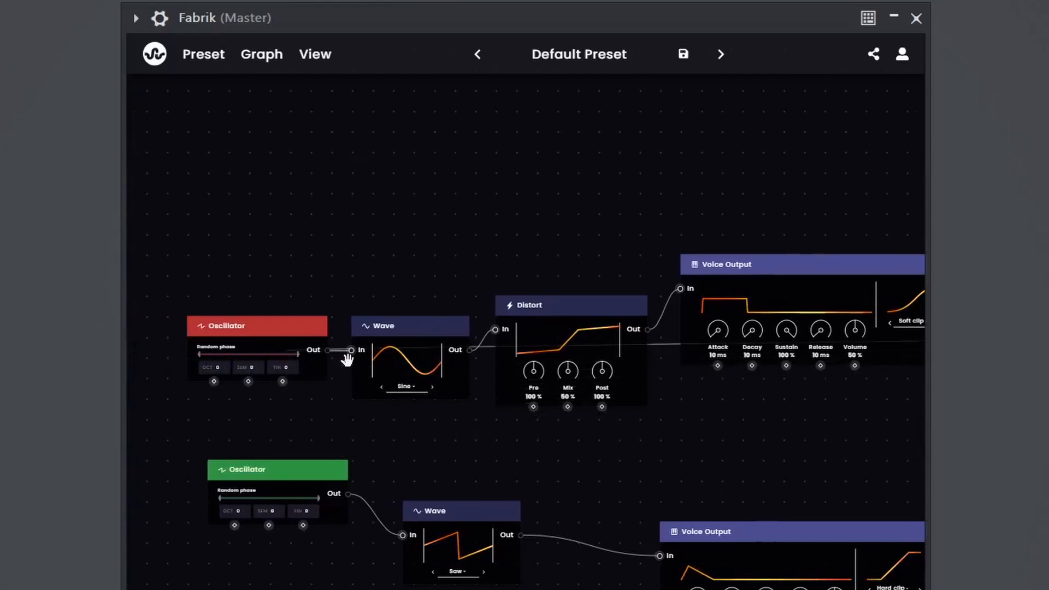
left_click_drag(786, 180, 435, 188)
left_click_drag(842, 208, 202, 237)
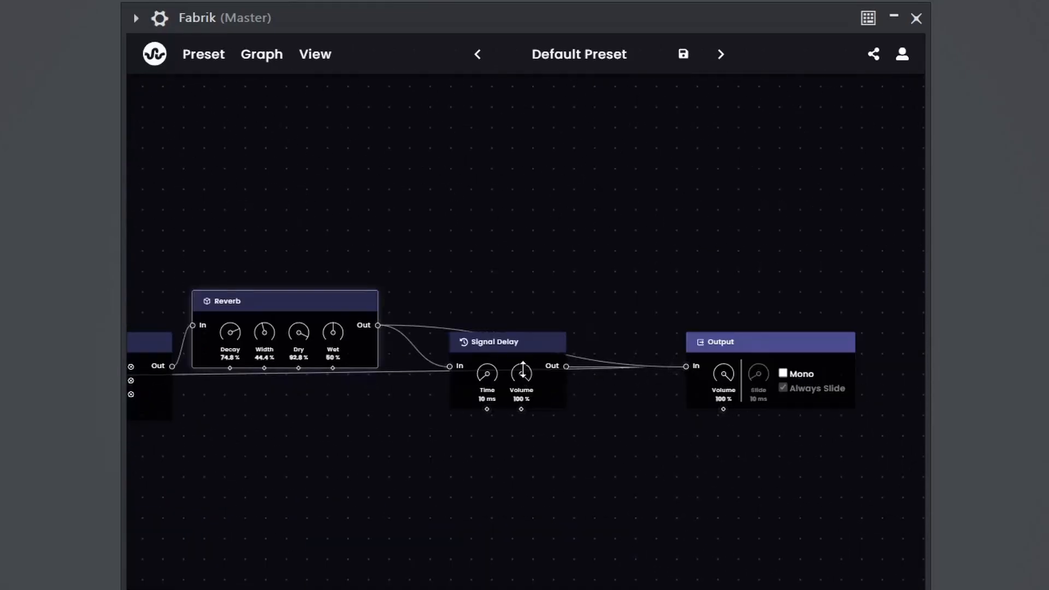
- Set the Signal Delay's volume to 10.8 % and separate it from Output by placing it below the Reverb-to-Output connection
left_click(541, 508)
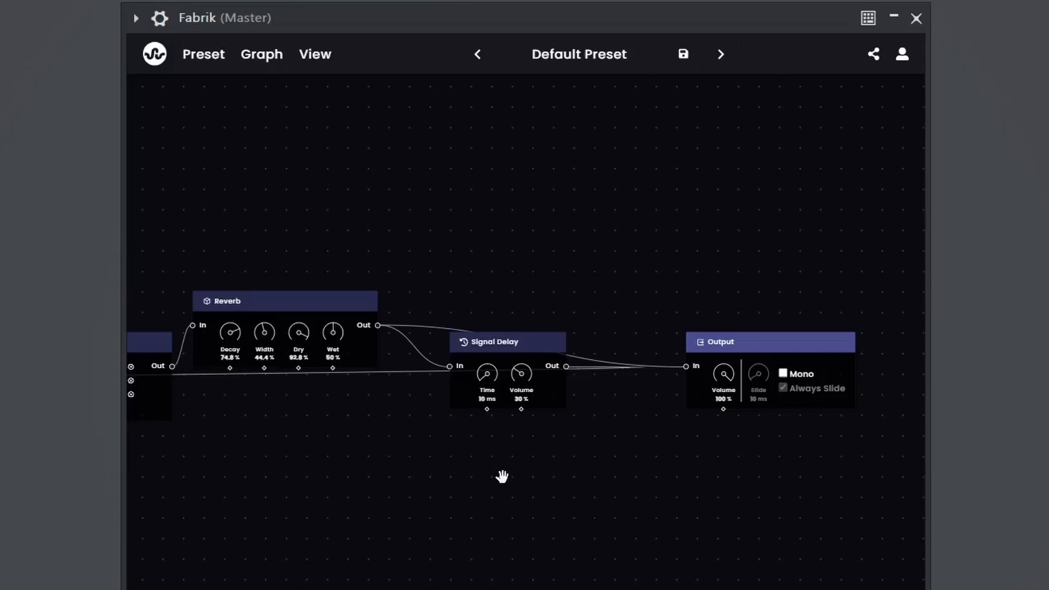
scroll(502, 477, "up", 2)
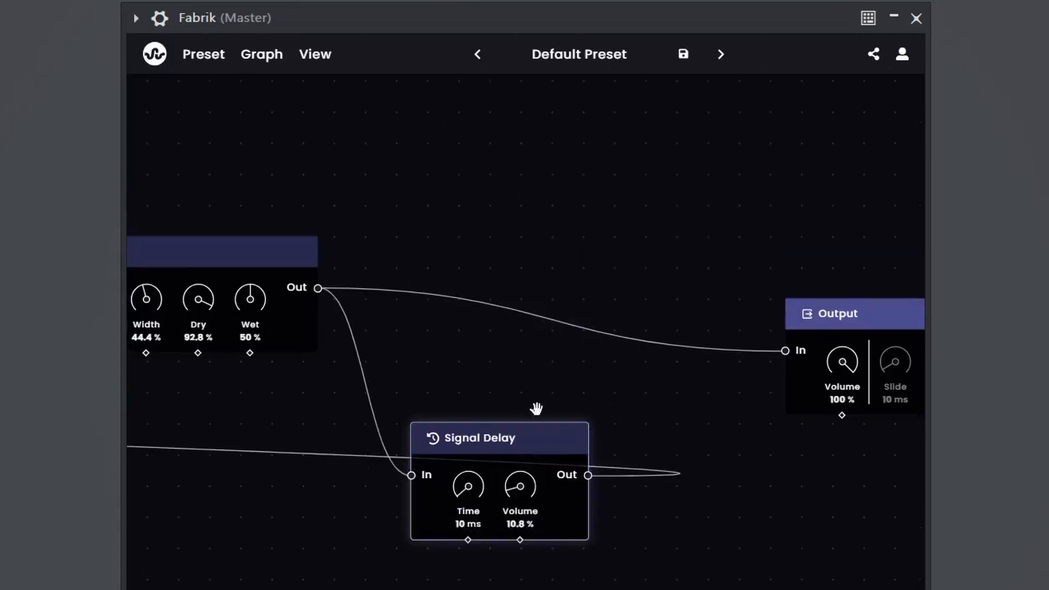
scroll(537, 408, "down", 2)
left_click_drag(730, 350, 717, 293)
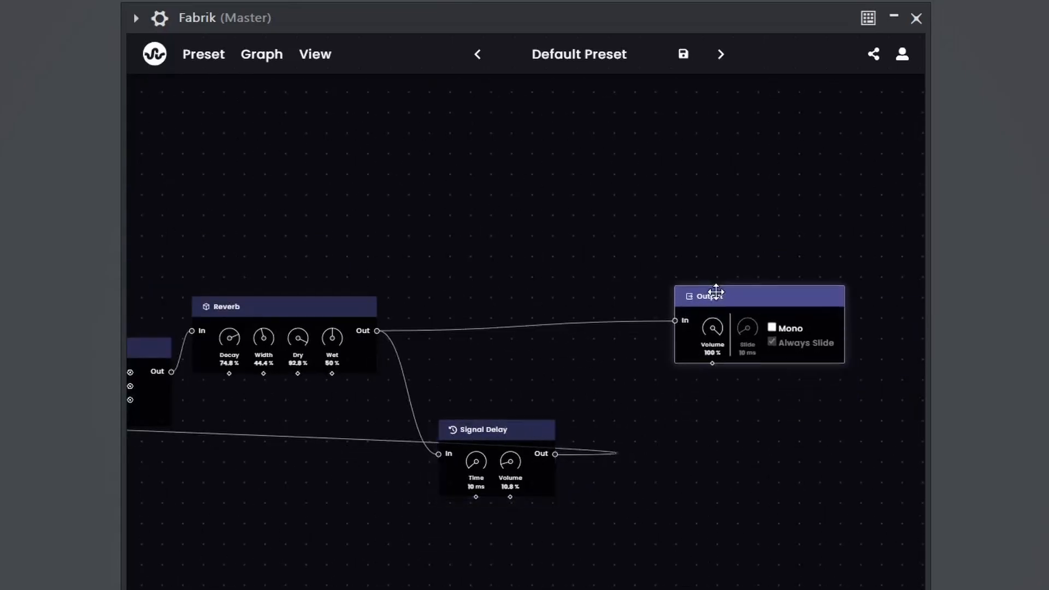
left_click_drag(583, 396, 704, 345)
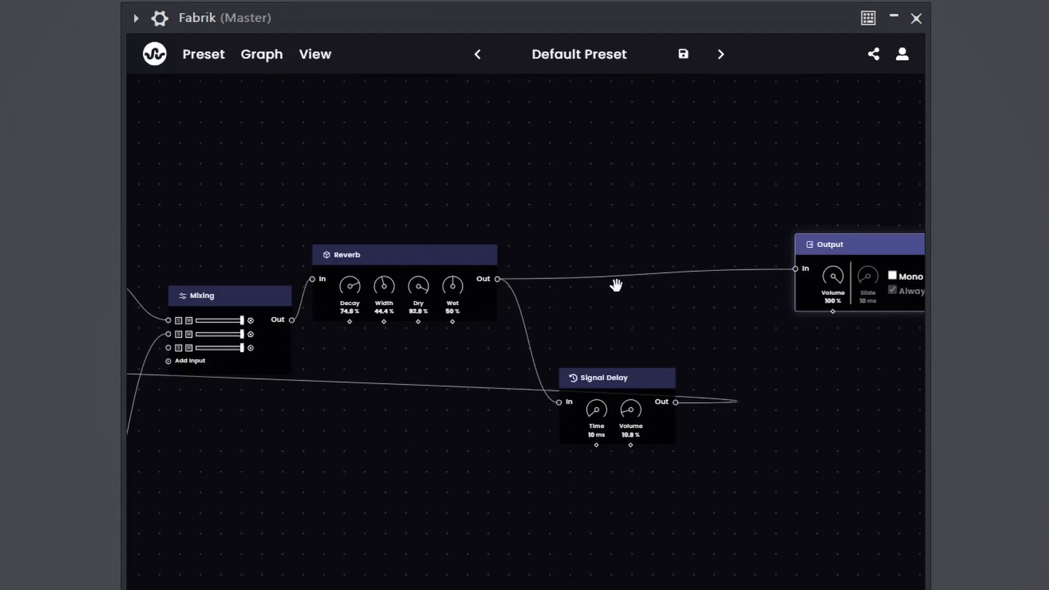
left_click_drag(584, 346, 584, 344)
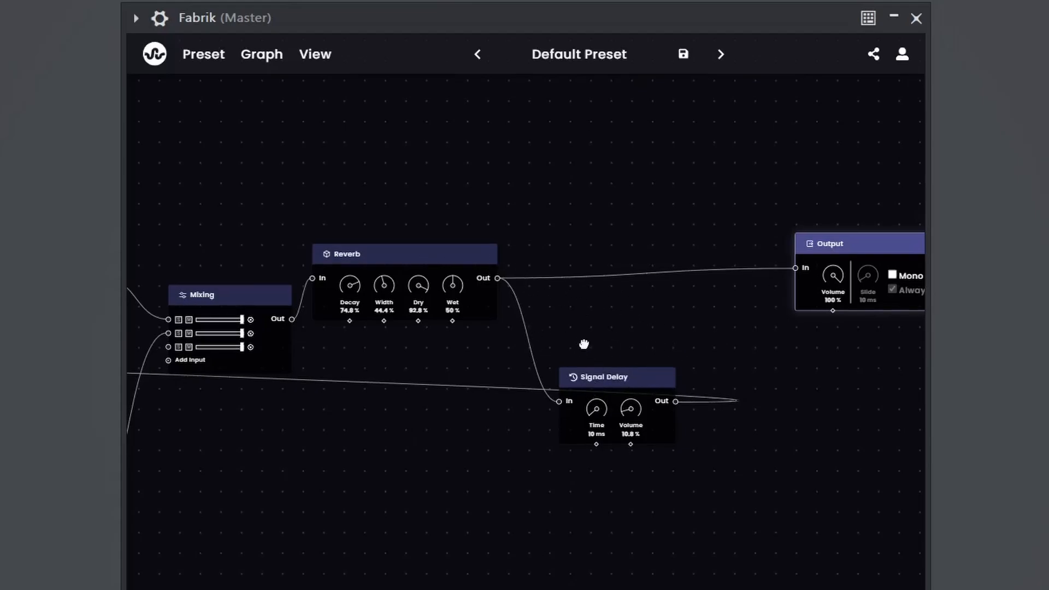
- Insert a Delay (Effect) node on the Reverb-to-Output connection and place it between the two nodes
right_click(464, 329)
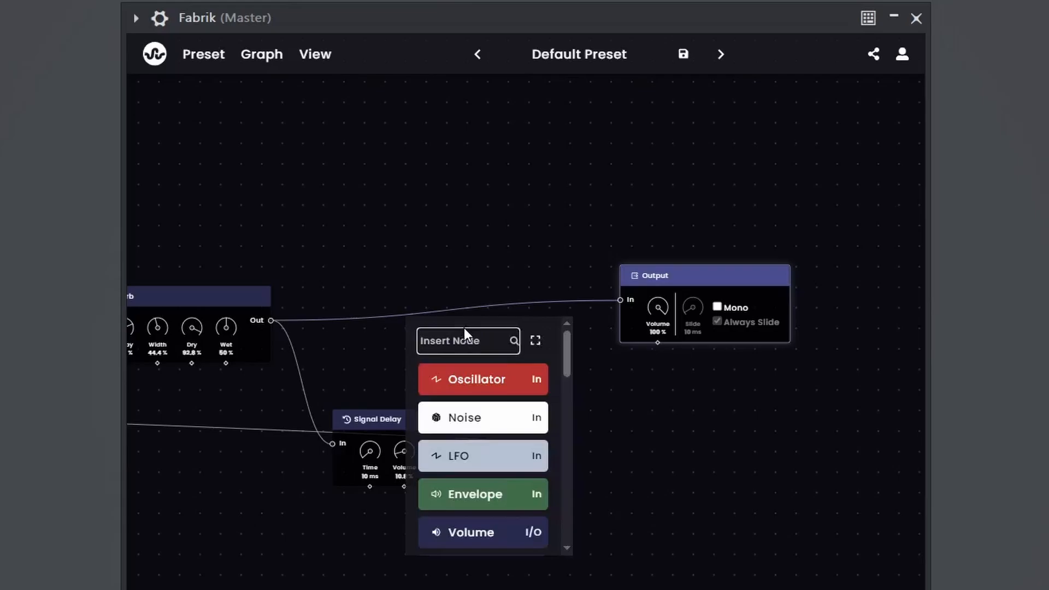
type("del")
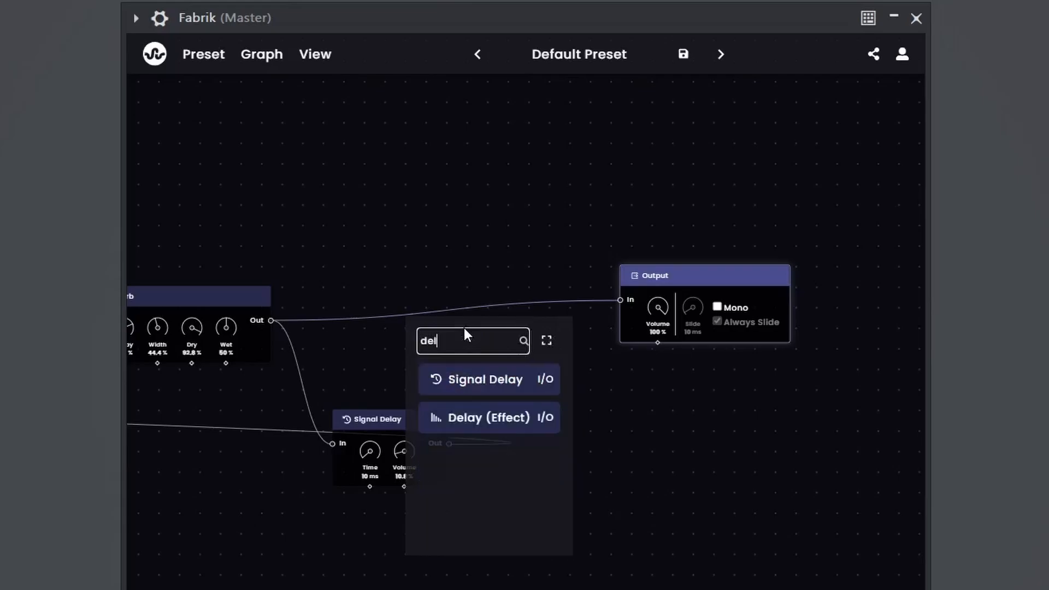
left_click(504, 417)
left_click_drag(490, 333, 457, 270)
scroll(513, 385, "up", 3)
scroll(513, 386, "up", 1)
left_click_drag(495, 363, 516, 370)
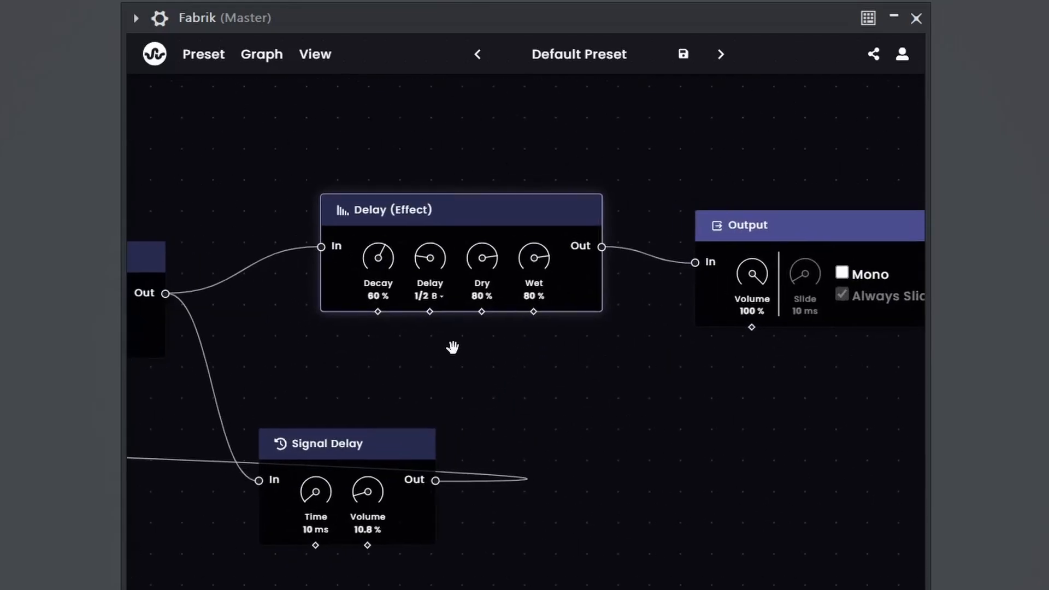
- Set the Delay (Effect) node's delay time to 1 B
scroll(405, 274, "up", 2)
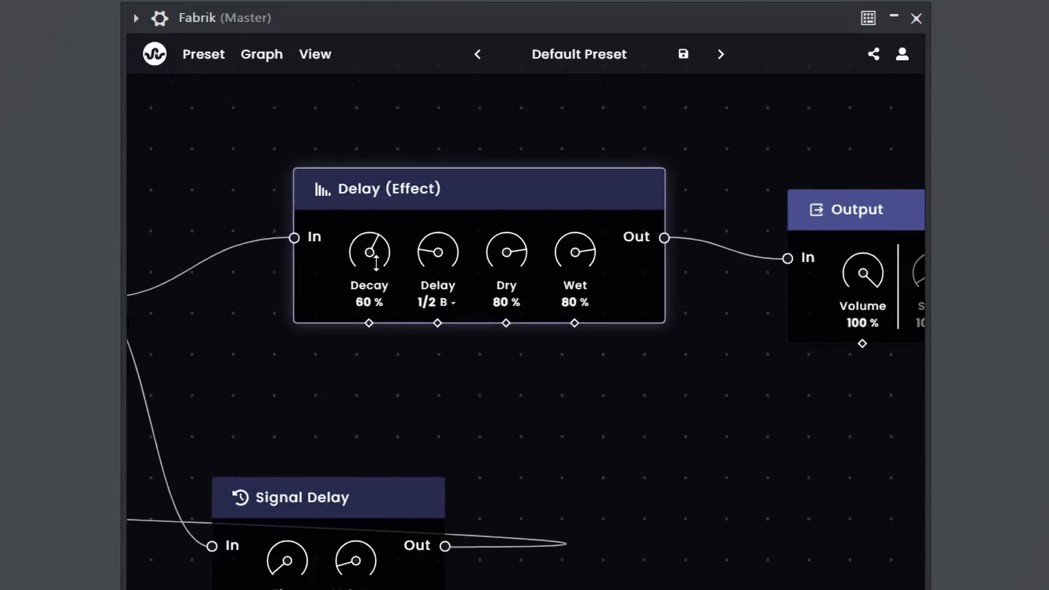
scroll(449, 307, "up", 3)
scroll(457, 306, "down", 1)
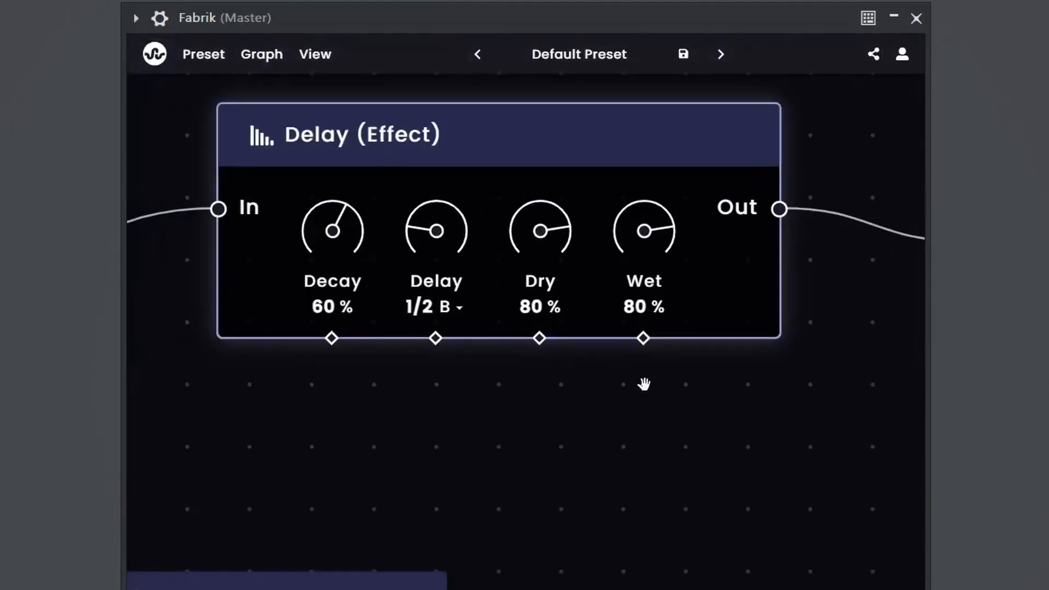
scroll(678, 416, "down", 1)
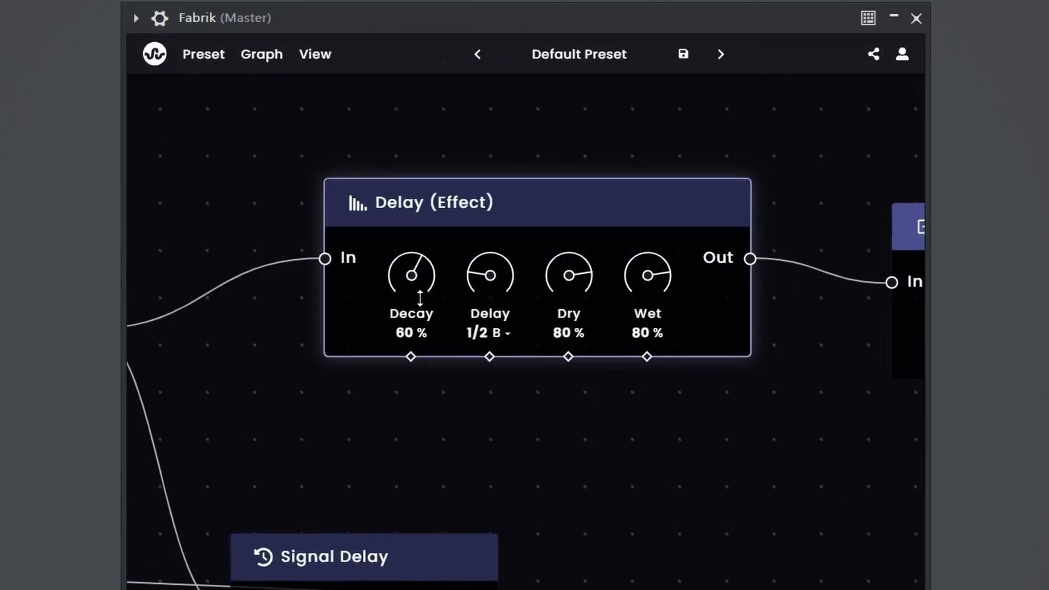
scroll(420, 298, "up", 1)
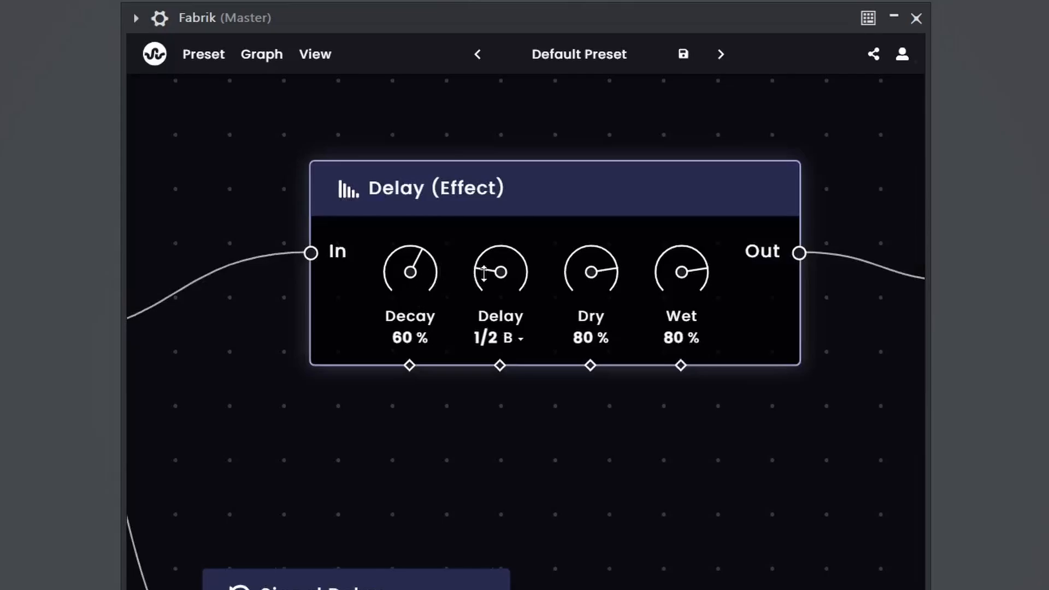
left_click_drag(484, 274, 491, 295)
scroll(508, 306, "down", 1)
- Insert a Compression node between Delay (Effect) and Output, moving Output farther away to make room
left_click_drag(666, 242, 788, 243)
right_click(589, 265)
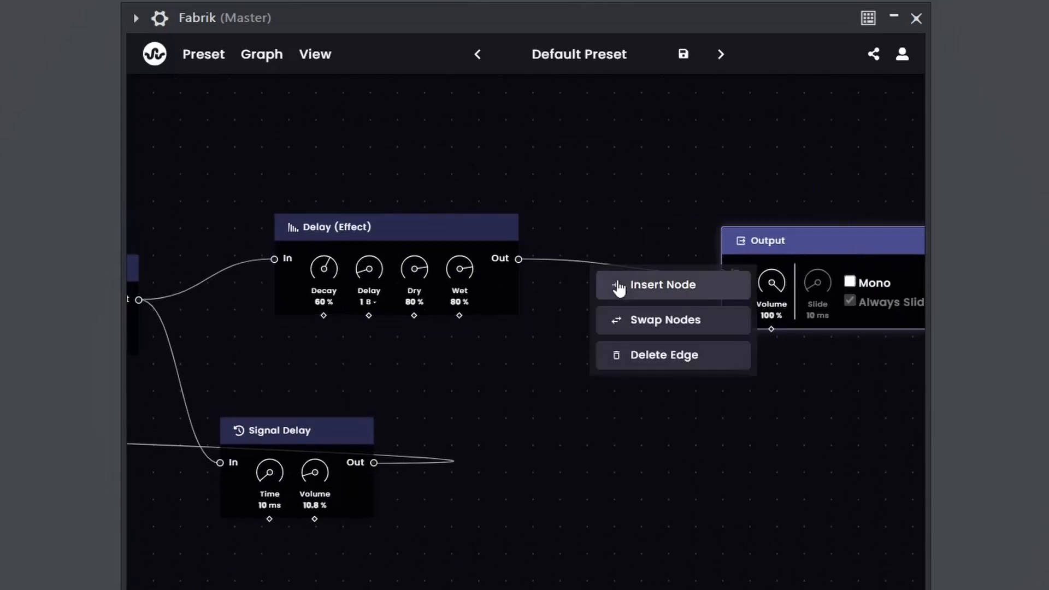
left_click(618, 287)
type("com")
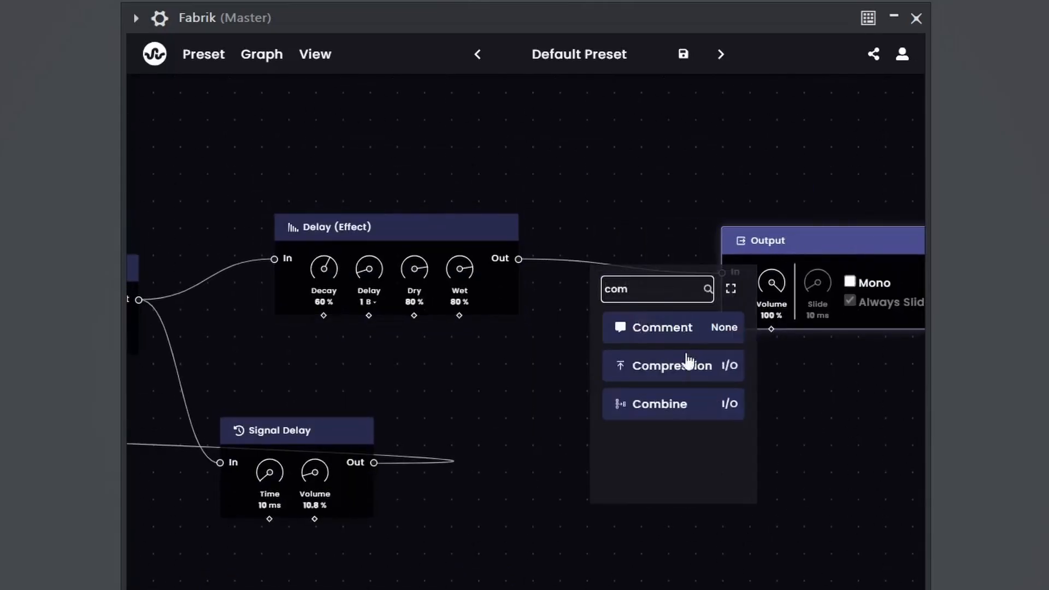
left_click(688, 363)
scroll(824, 309, "up", 2)
left_click_drag(771, 229, 949, 192)
left_click_drag(766, 418, 817, 398)
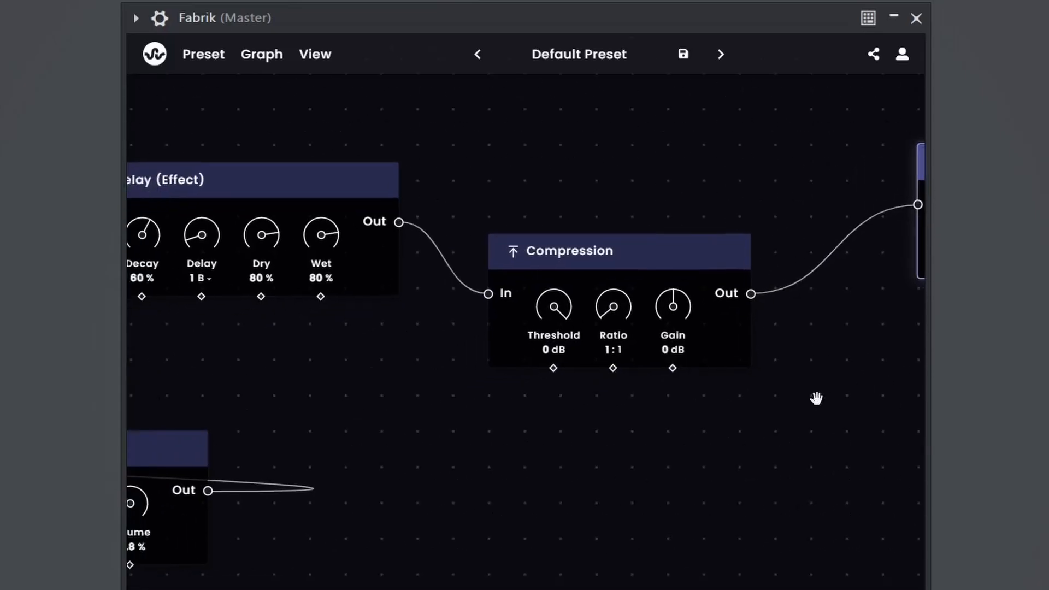
- Set the Compression node's threshold to -26.64 dB and its ratio to 8.34:1
scroll(816, 397, "up", 4)
scroll(644, 431, "up", 1)
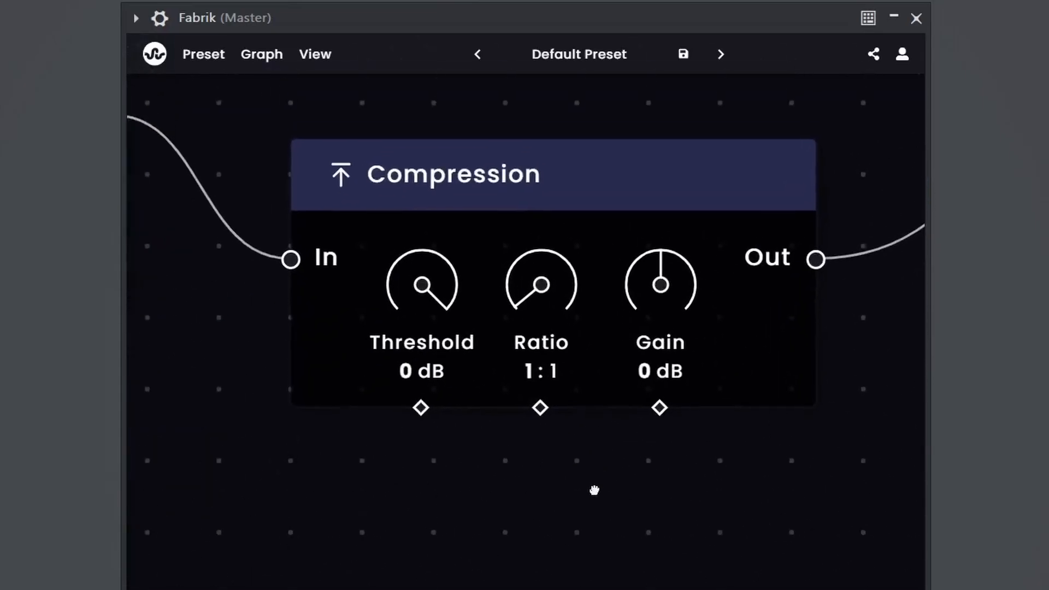
left_click_drag(458, 295, 492, 356)
left_click_drag(551, 306, 552, 259)
left_click_drag(533, 404, 534, 385)
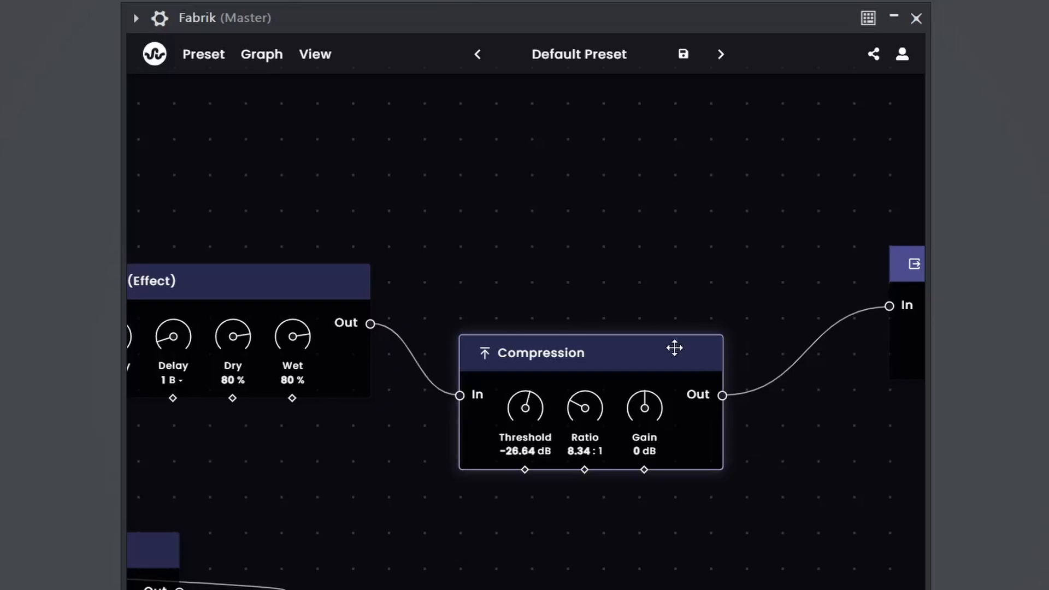
- Set the Compression node's threshold to -15.6 dB and its ratio to 4.2:1
scroll(574, 234, "down", 3)
scroll(563, 265, "up", 5)
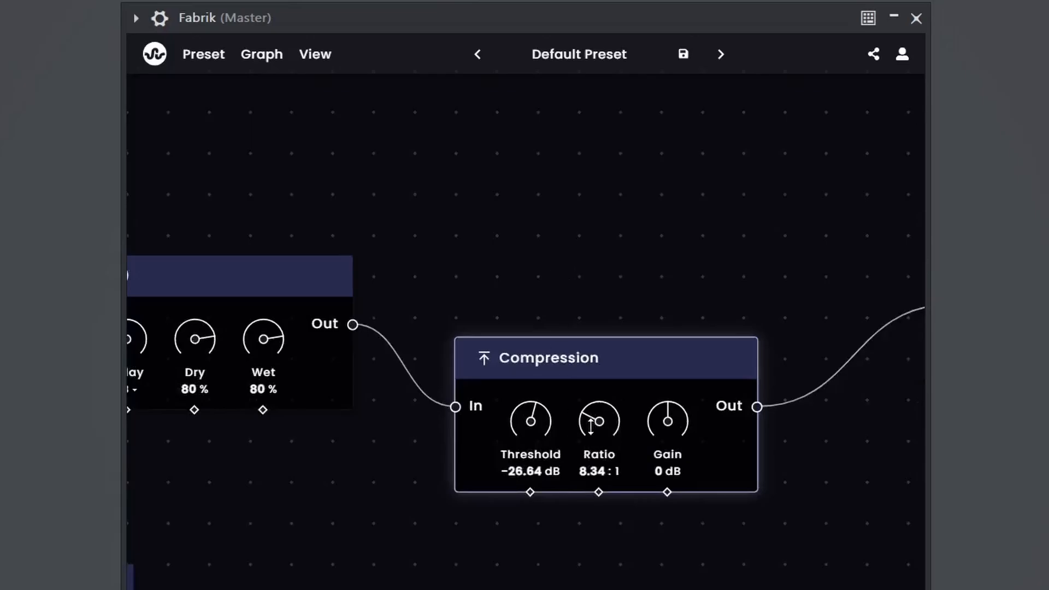
left_click_drag(592, 428, 578, 386)
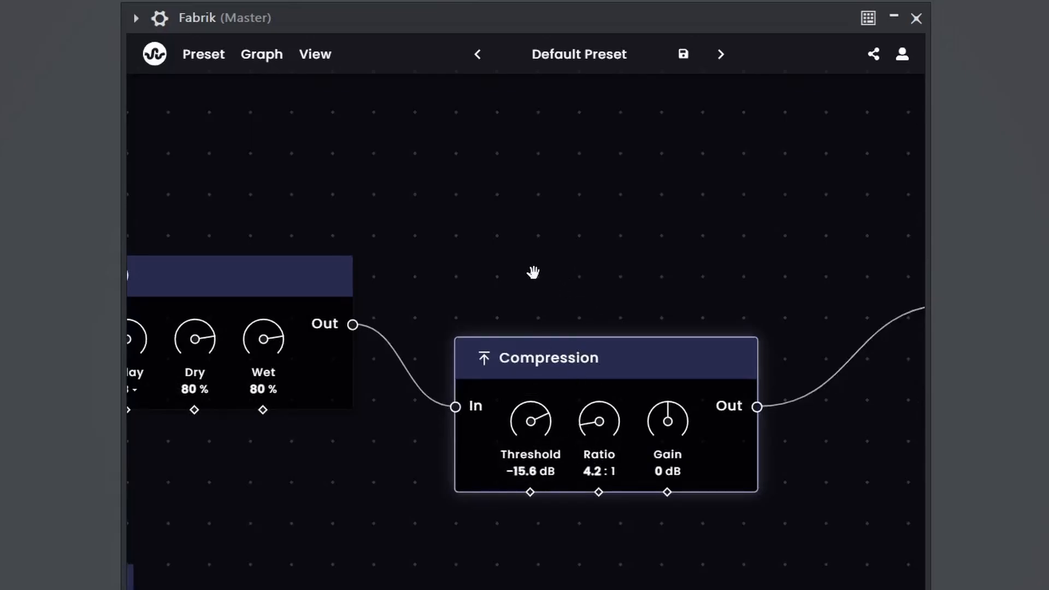
- Examine all available node types in the full-screen node catalogue and the compact list, and close it without adding one
scroll(534, 271, "down", 3)
left_click_drag(543, 219, 735, 180)
left_click_drag(446, 188, 451, 177)
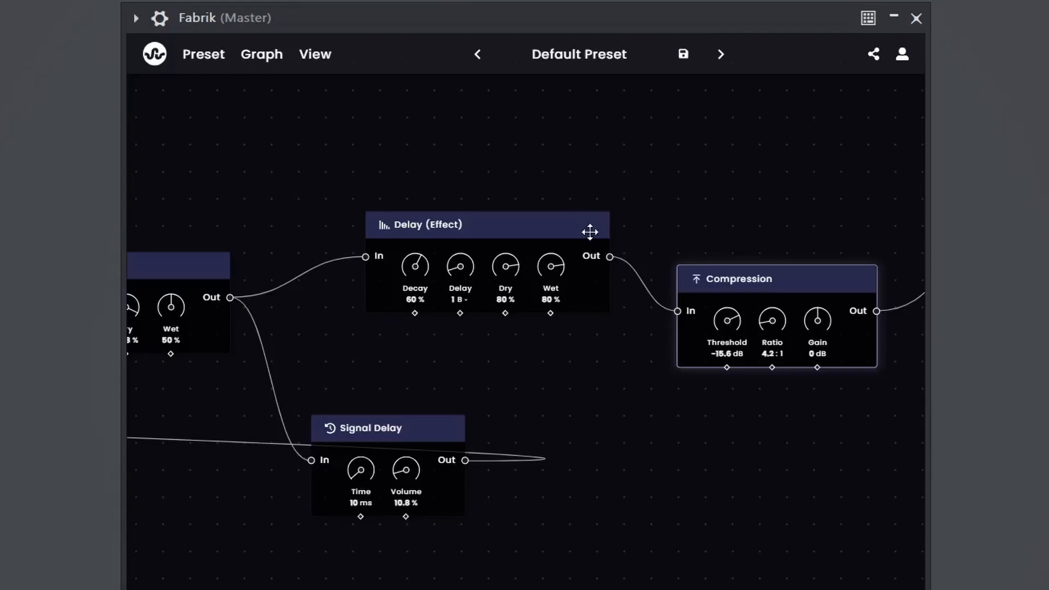
right_click(647, 482)
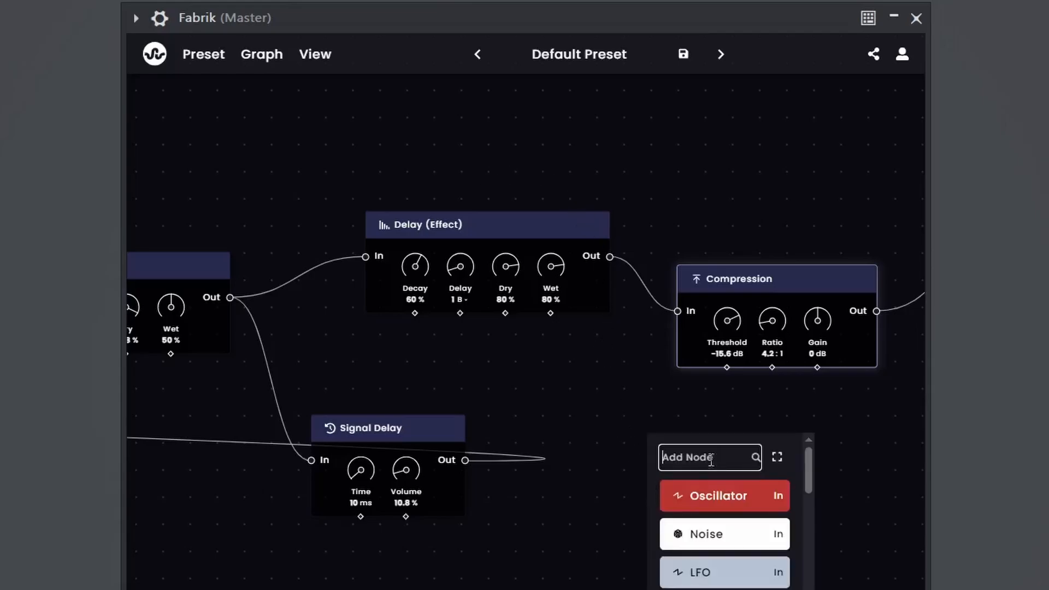
left_click(779, 464)
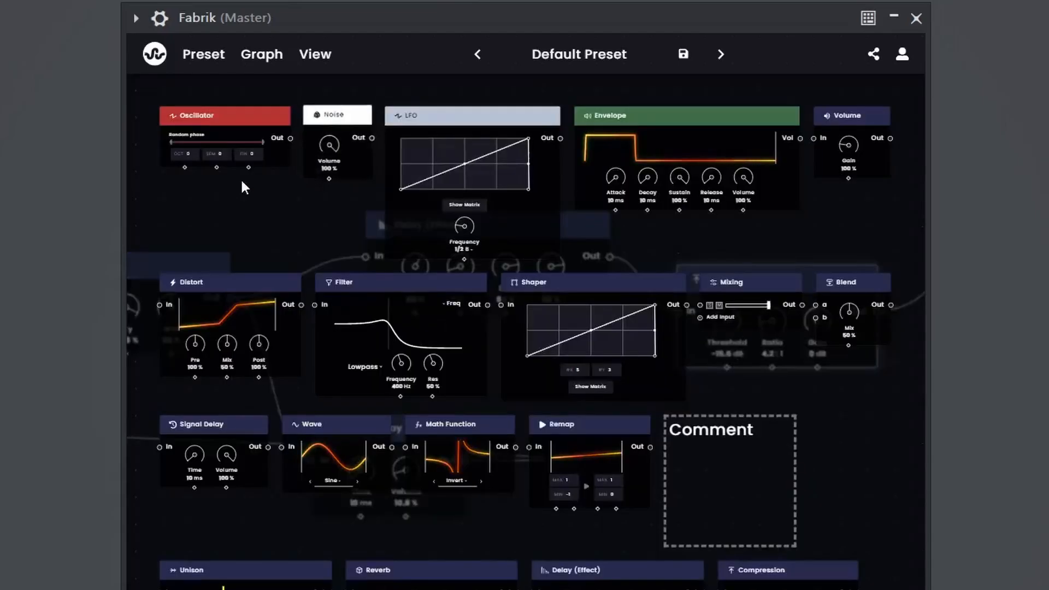
scroll(401, 414, "down", 5)
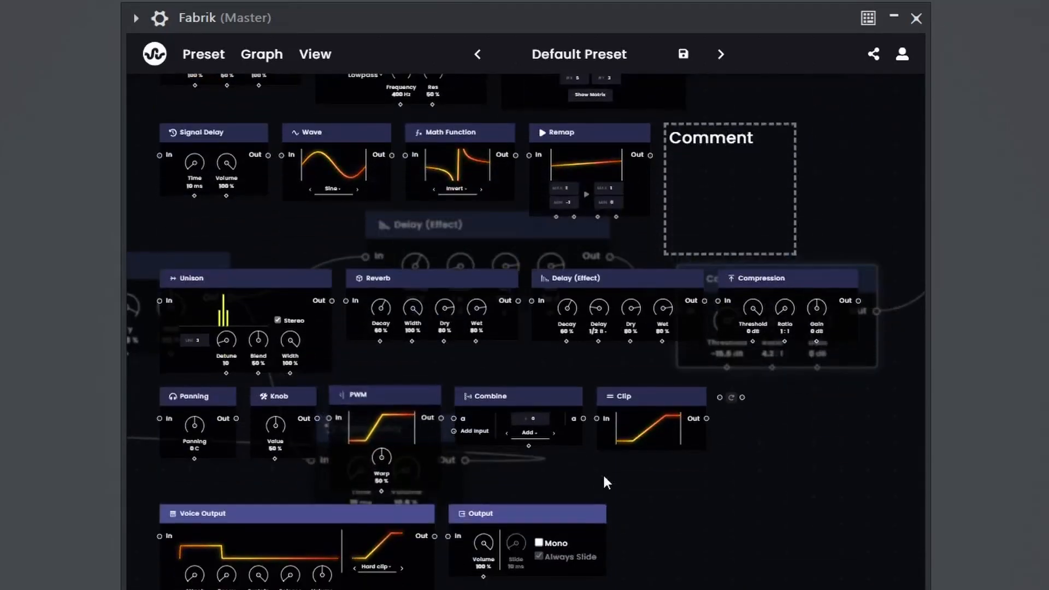
scroll(602, 474, "up", 5)
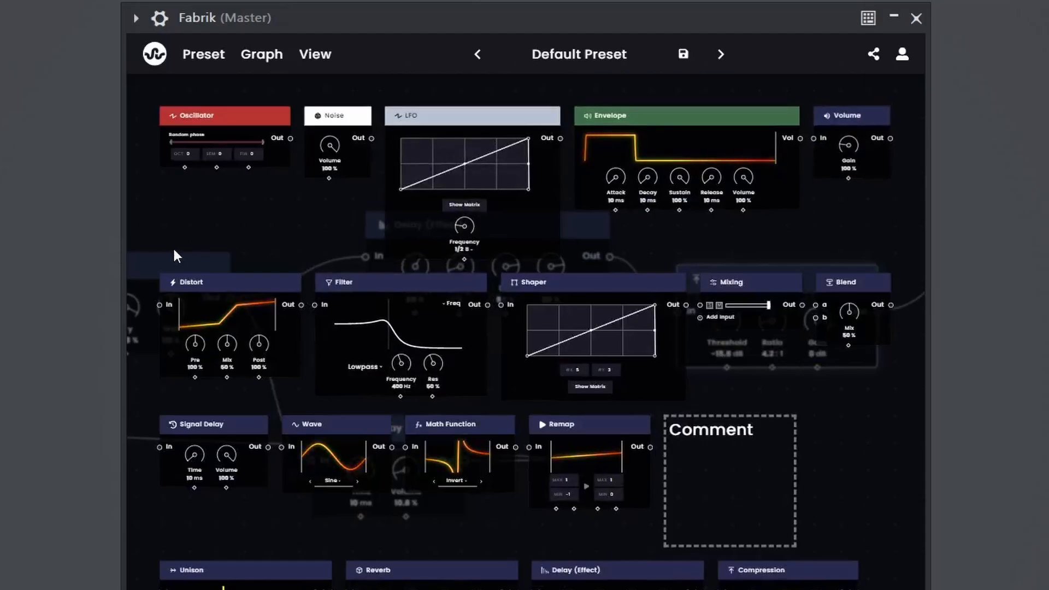
scroll(426, 293, "down", 5)
scroll(693, 479, "up", 5)
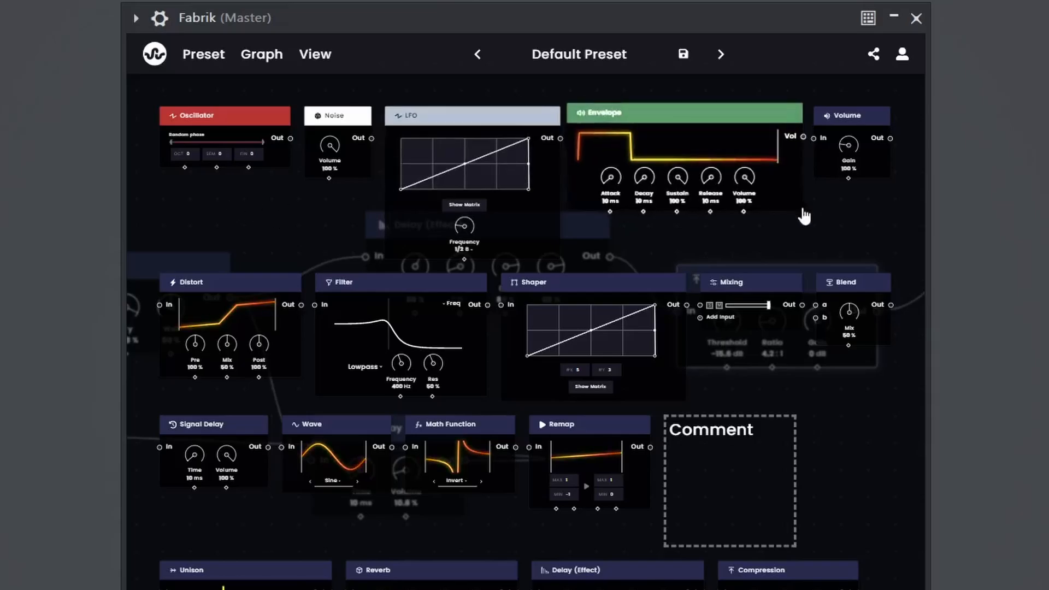
scroll(858, 262, "down", 5)
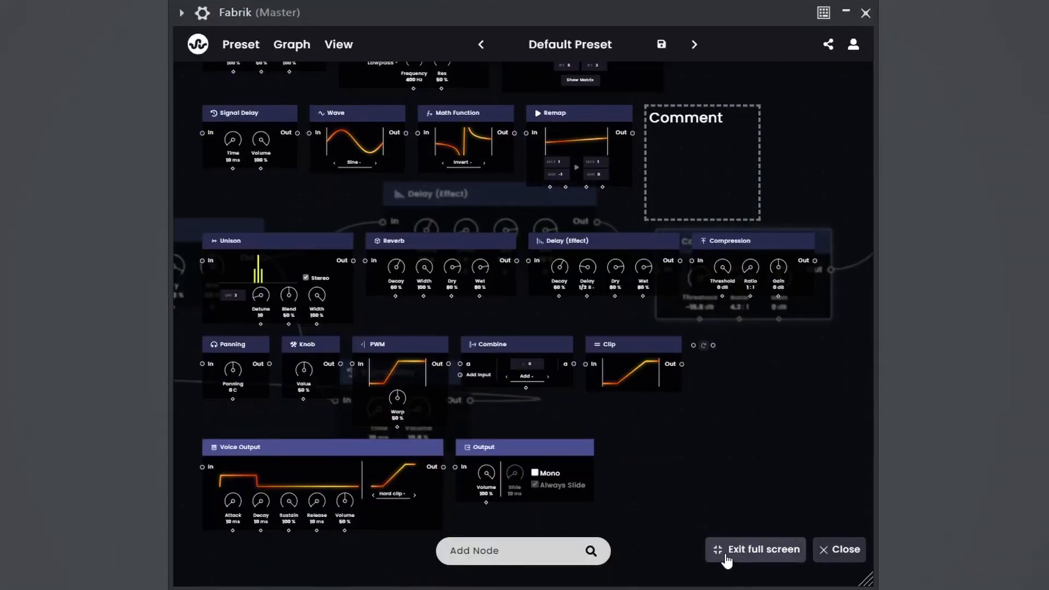
left_click(728, 556)
scroll(693, 461, "down", 10)
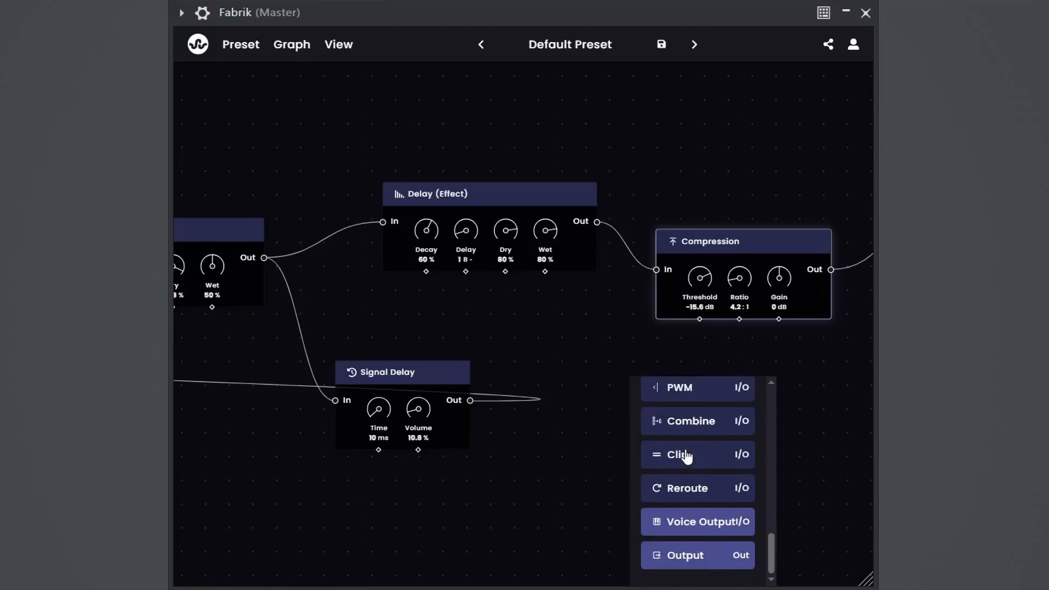
left_click(579, 131)
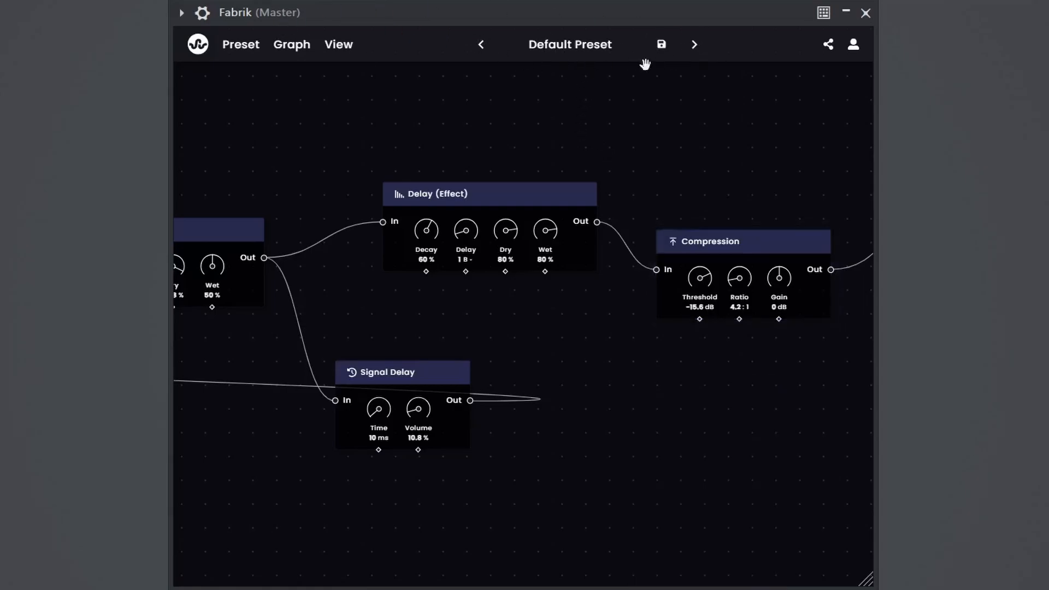
- View the preset browser and close it without loading a preset
left_click(595, 50)
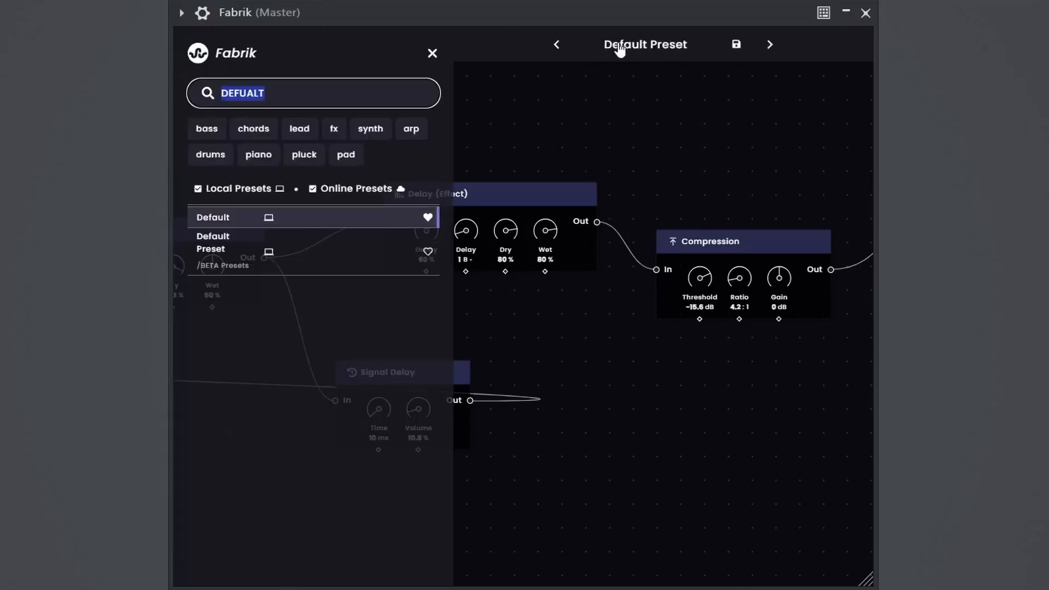
left_click(481, 64)
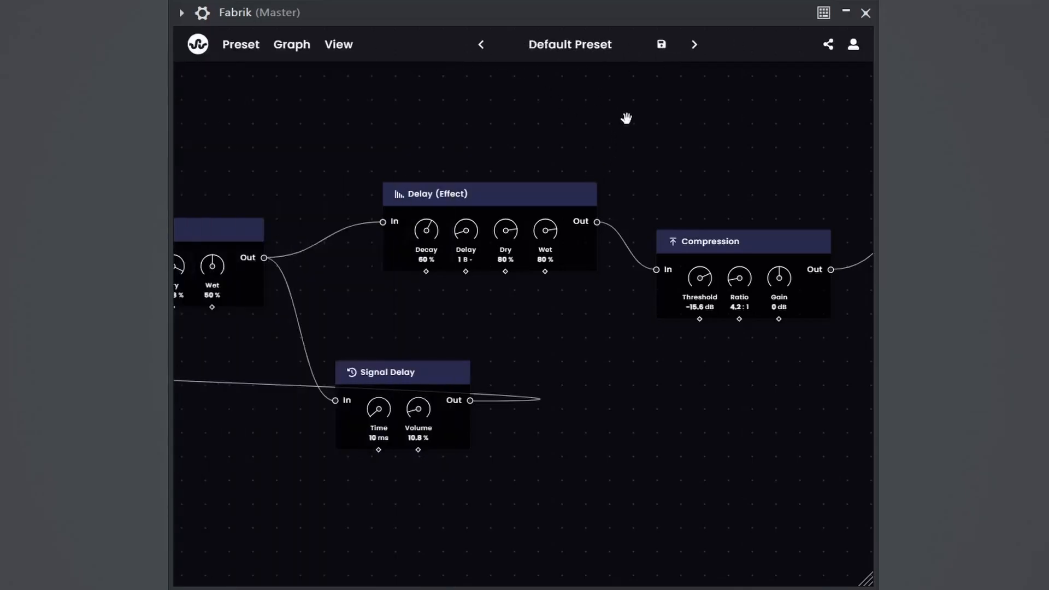
- Change the current preset's name to "Beta2.0video" in its save settings
left_click(661, 46)
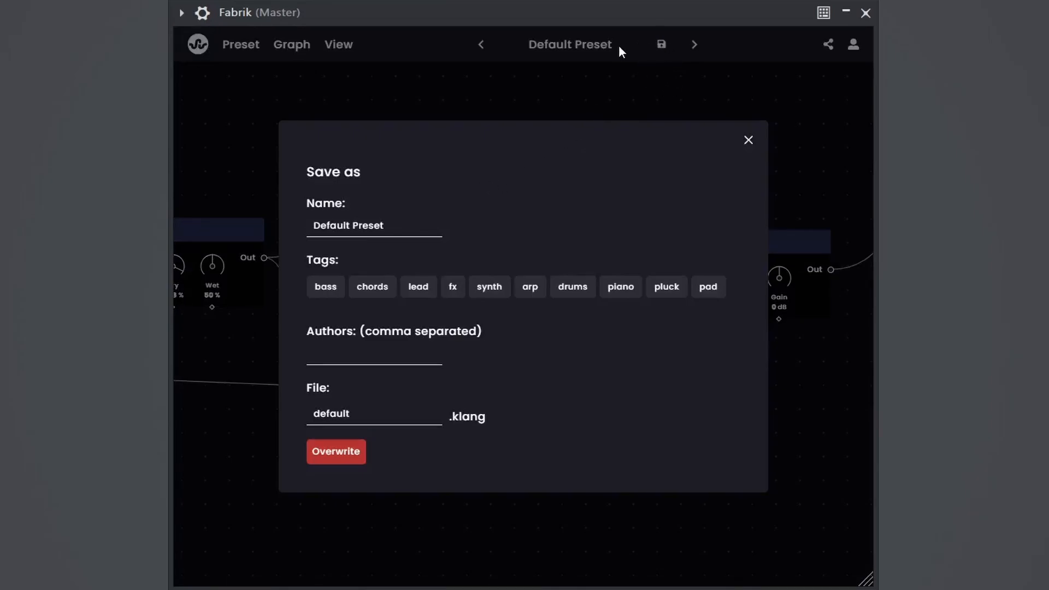
left_click_drag(400, 219, 283, 226)
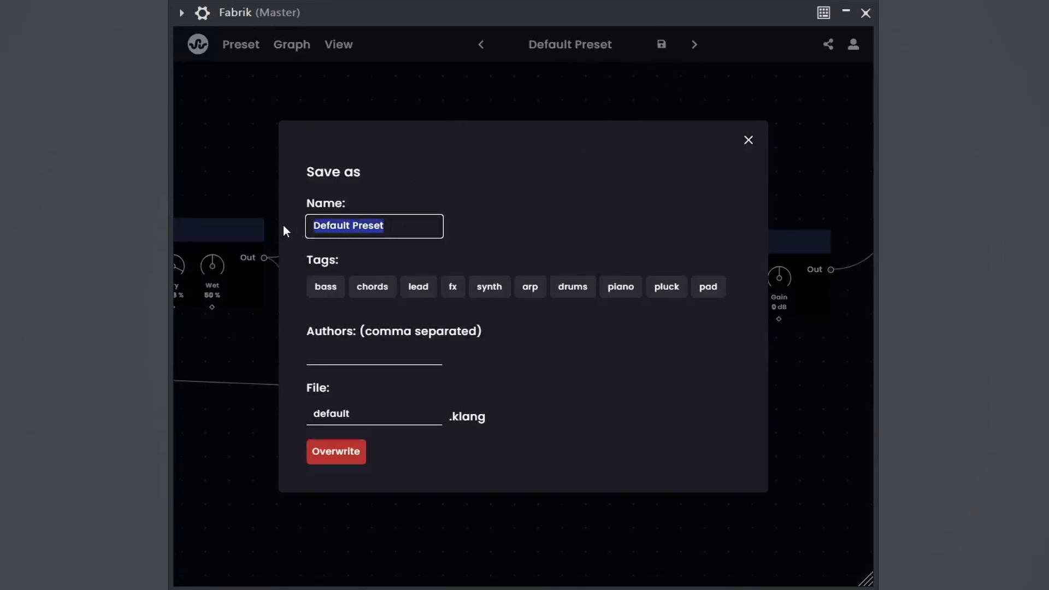
type("Beta2")
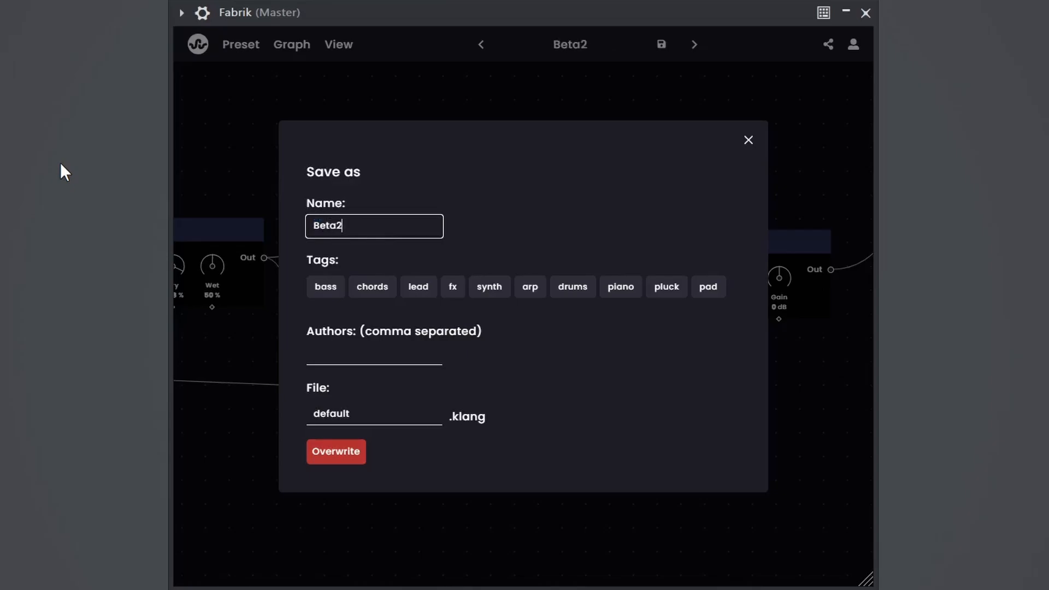
type(".0video")
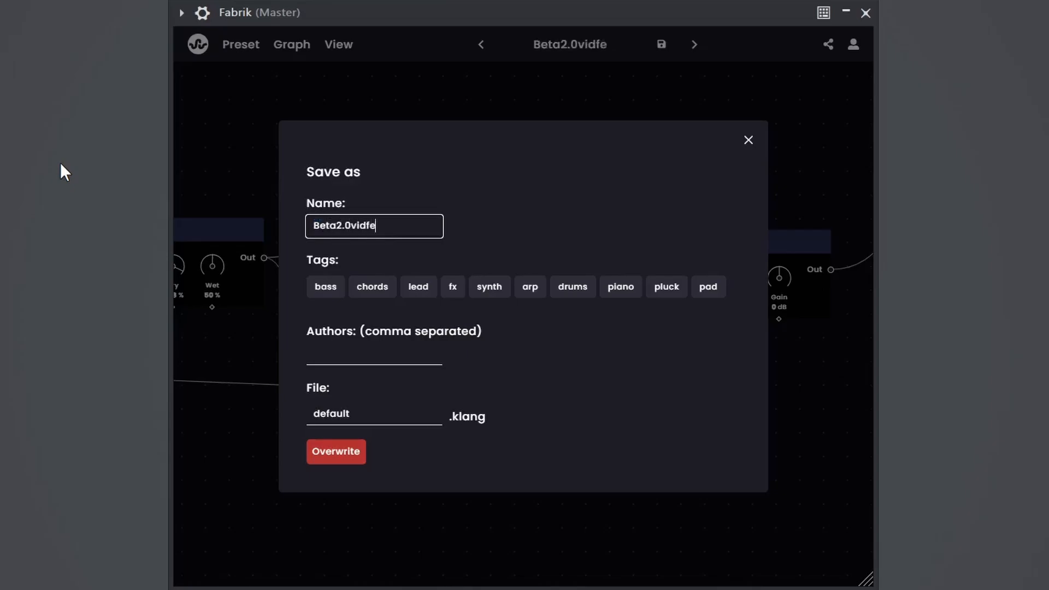
- Move the Oscillator feeding the sine Wave up, and duplicate it with its connection, placing one copy below it and another above the Wave
scroll(452, 147, "up", 6)
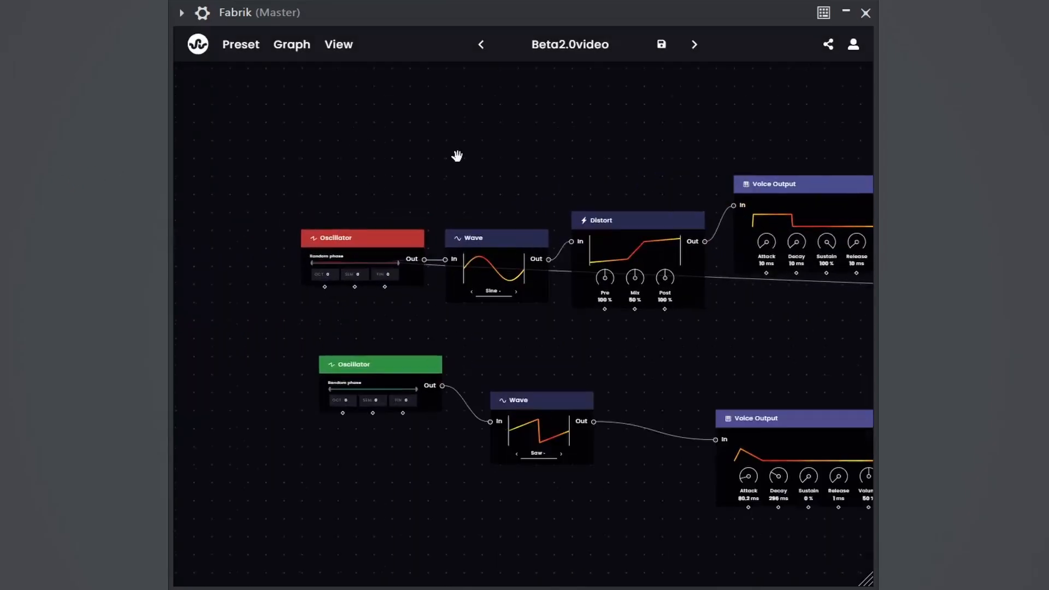
left_click_drag(343, 263, 307, 156)
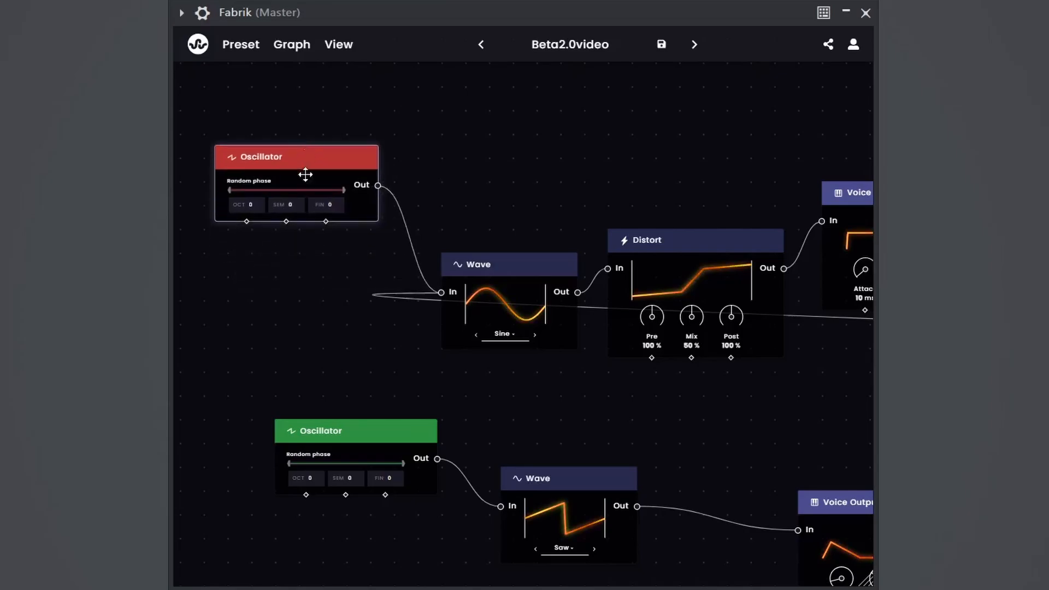
left_click_drag(346, 292, 449, 286)
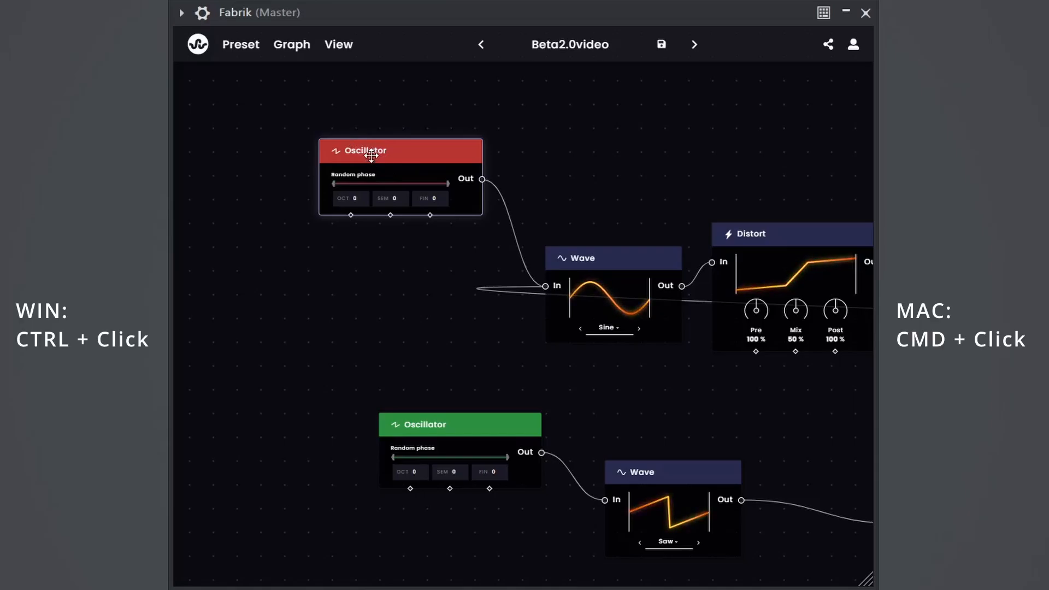
left_click_drag(371, 156, 356, 242)
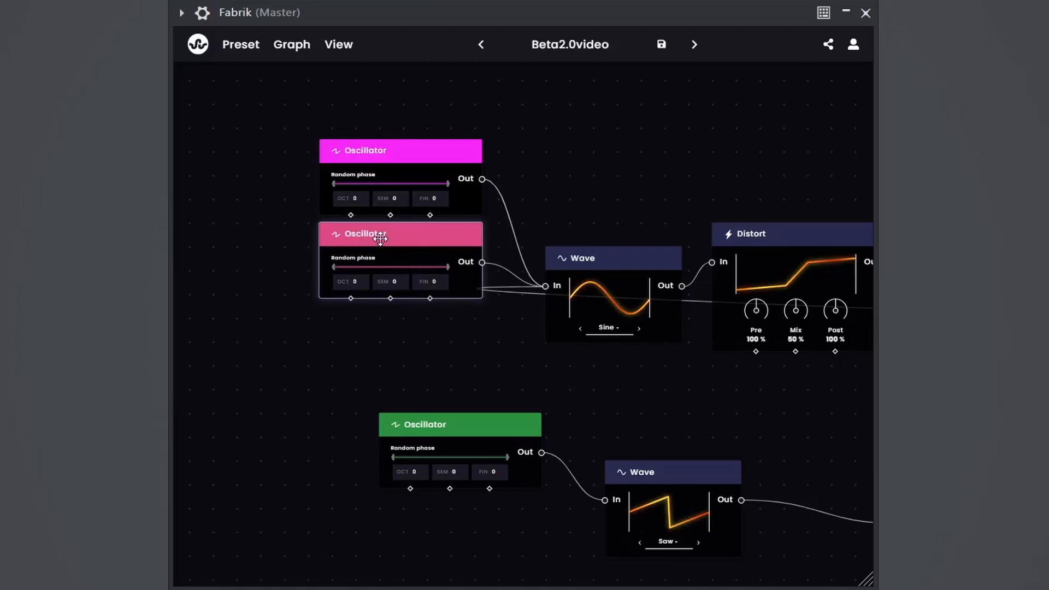
left_click_drag(381, 239, 642, 93)
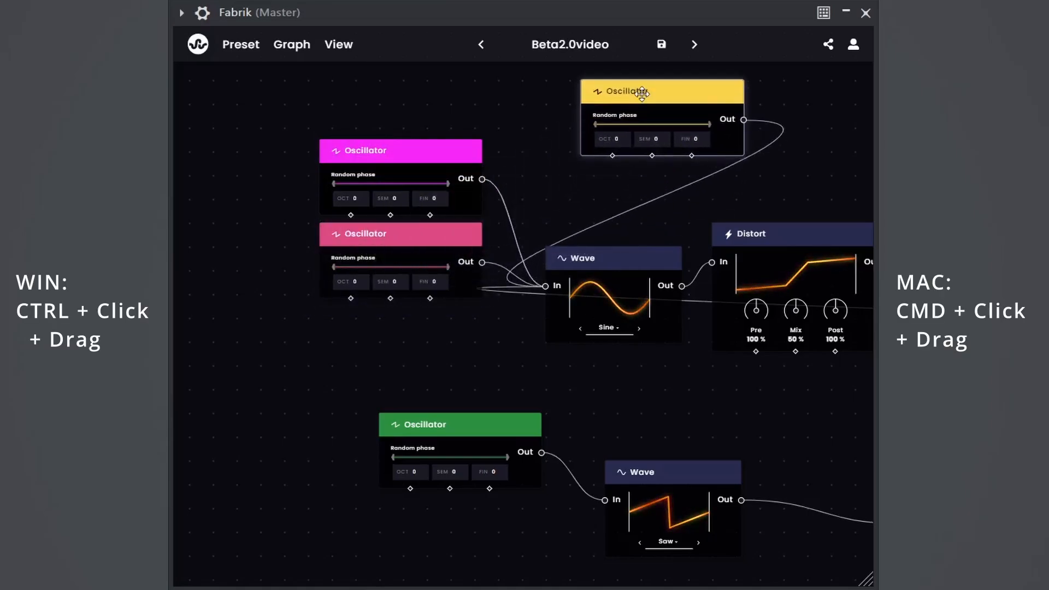
- Duplicate the pink Oscillator with its connection to the sine Wave seven more times, stacking the copies in the column below it
left_click(387, 232)
key("ctrl+d")
key("ctrl+d")
key("ctrl+d")
key("ctrl+d")
key("ctrl+d")
key("ctrl+d")
scroll(371, 182, "down", 3)
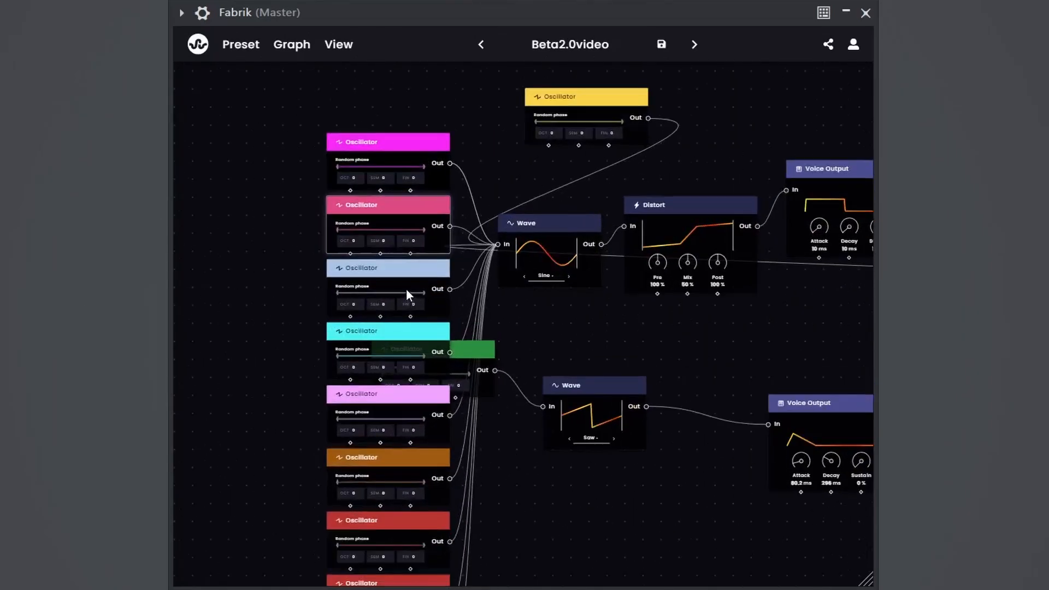
- Detach the seven lower Oscillator copies from the sine Wave, and place an unconnected duplicate of the pink Oscillator above and left of the column
scroll(405, 288, "down", 2)
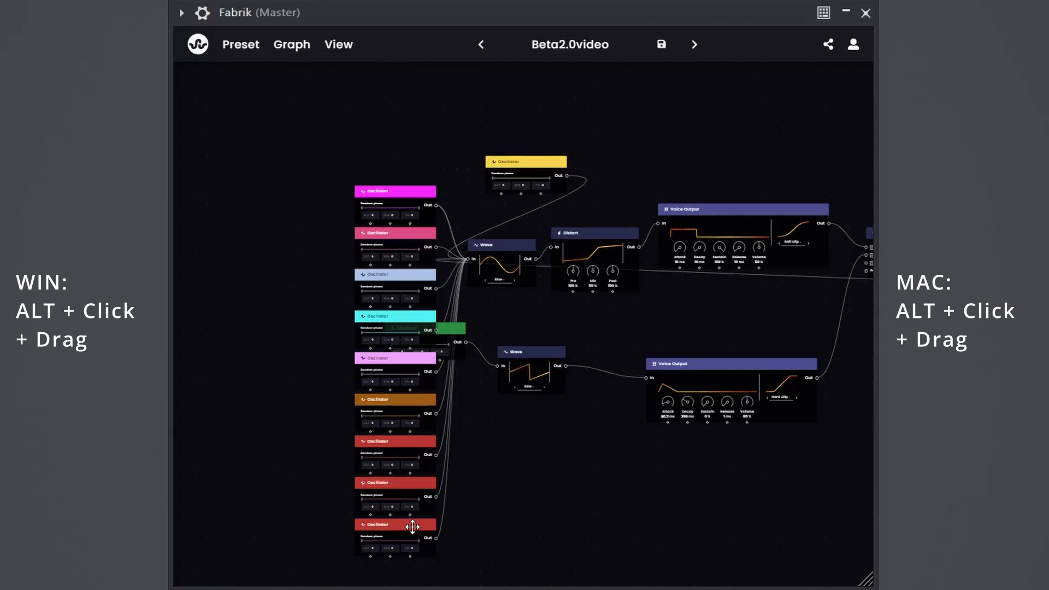
left_click_drag(412, 526, 495, 539)
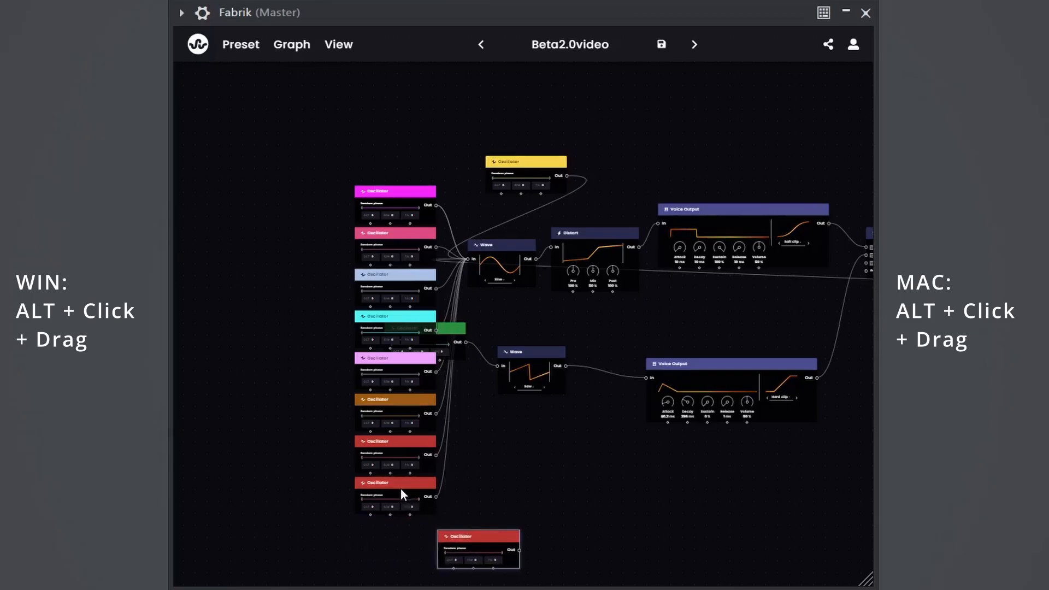
left_click_drag(402, 495, 300, 512)
left_click_drag(397, 442, 518, 465)
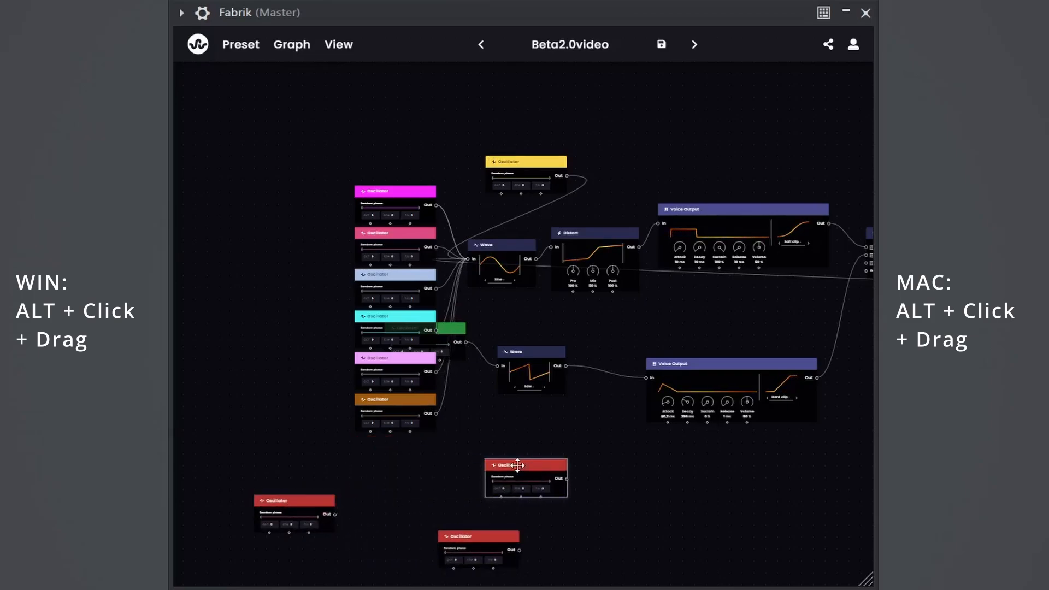
left_click_drag(397, 400, 319, 418)
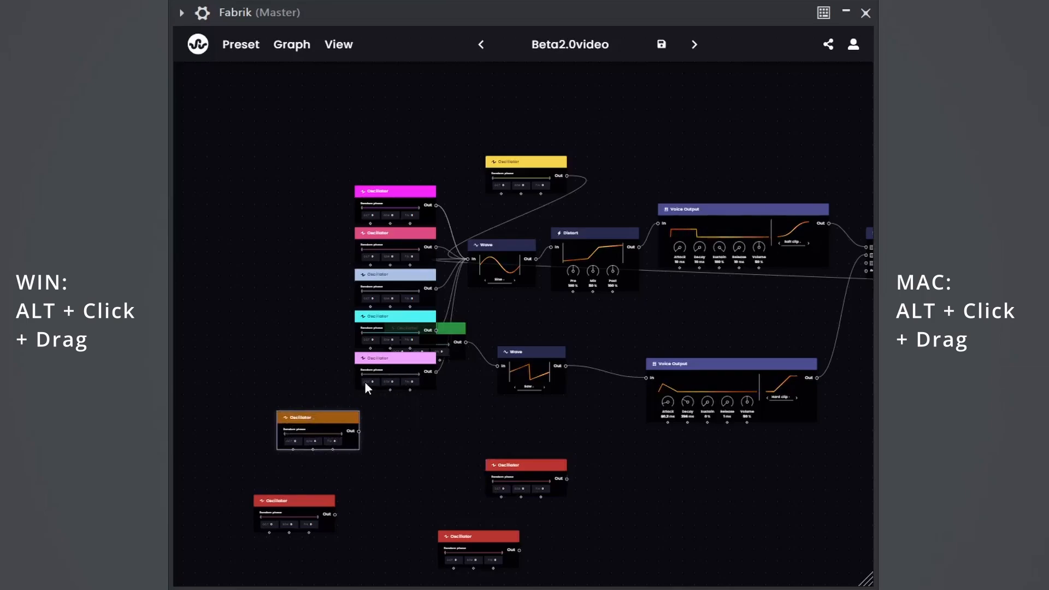
left_click_drag(365, 387, 269, 411)
left_click_drag(386, 317, 266, 337)
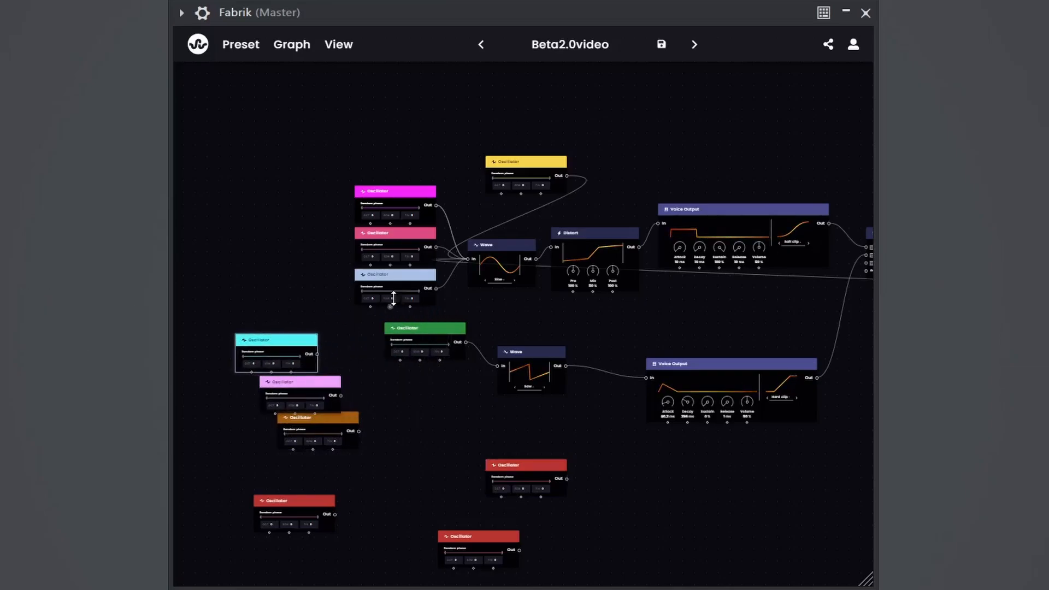
left_click_drag(393, 298, 298, 309)
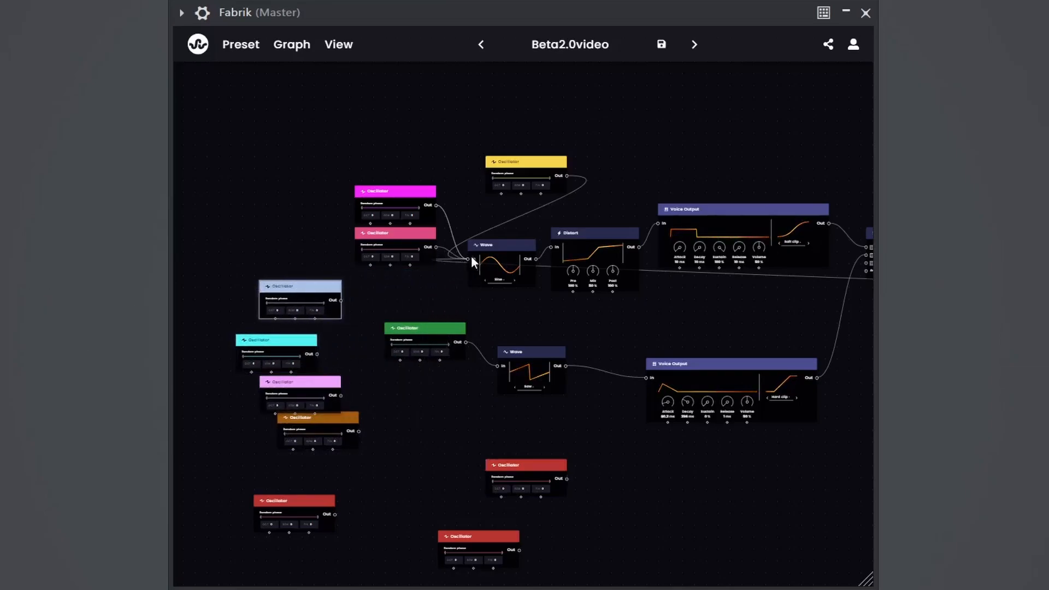
left_click_drag(402, 240, 276, 119)
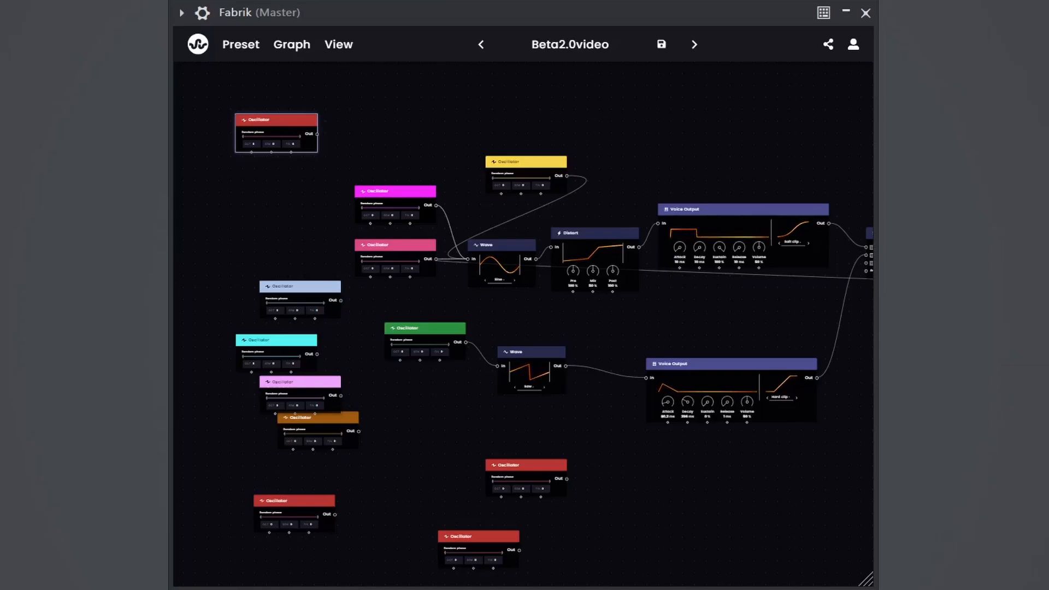
- Examine the usage analytics in the settings, including focus and blur times and active and passive time per node, and close them
left_click(250, 44)
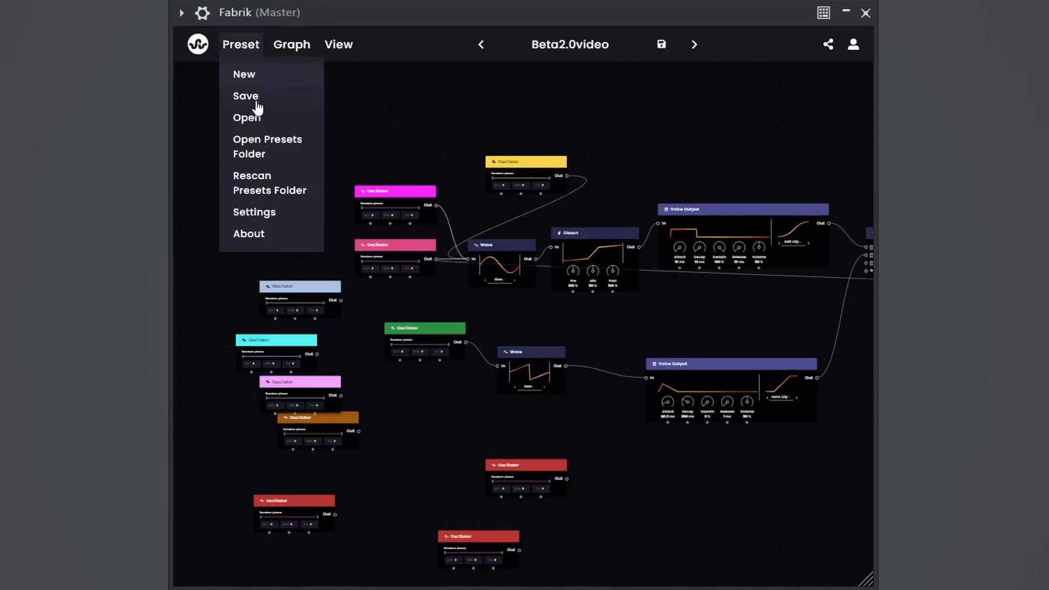
left_click(273, 216)
left_click(392, 101)
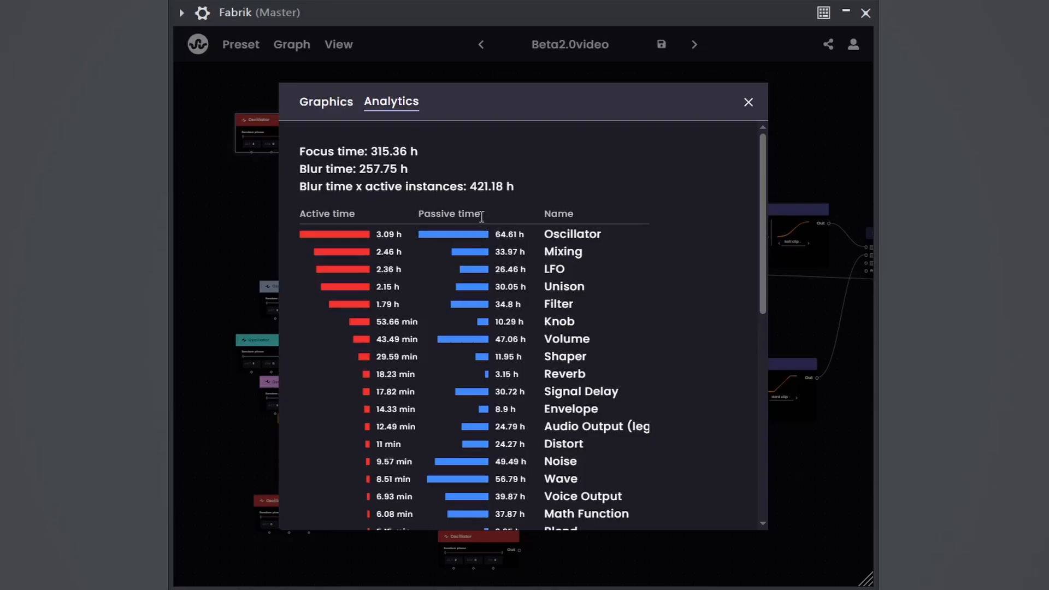
left_click_drag(300, 214, 492, 217)
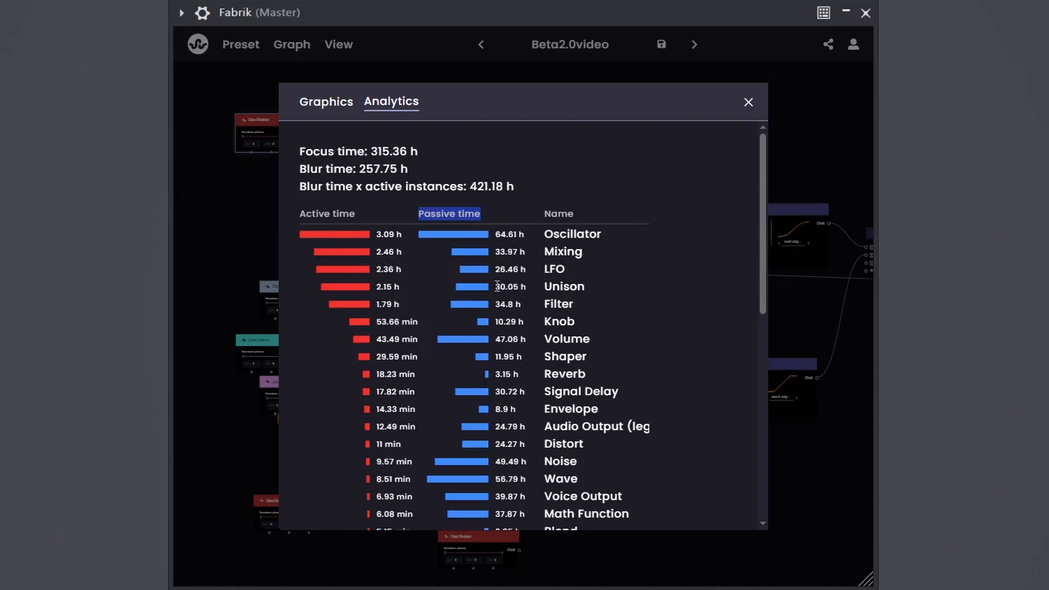
left_click_drag(300, 151, 550, 179)
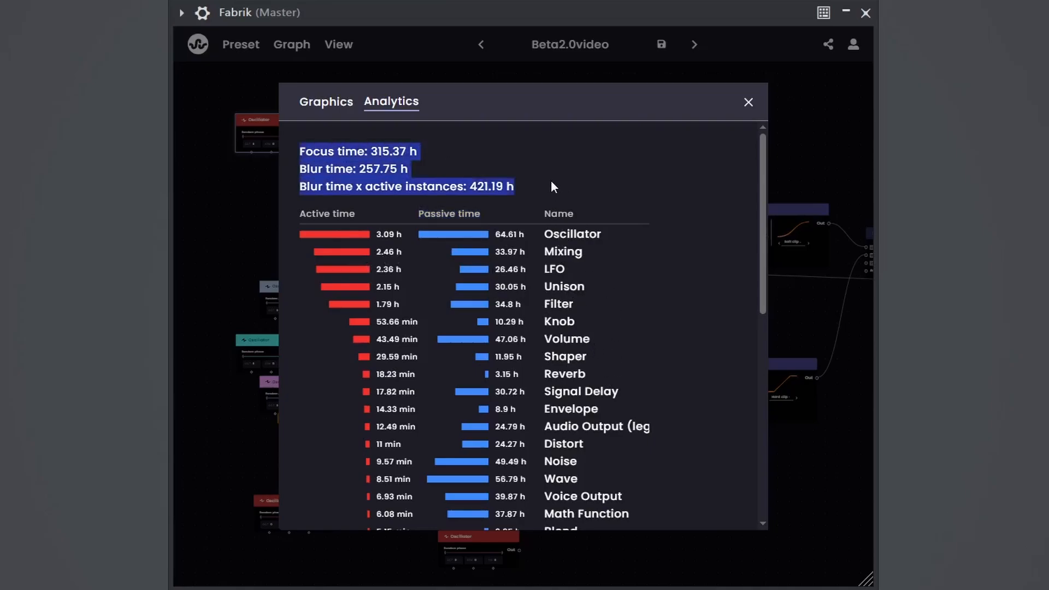
left_click(552, 180)
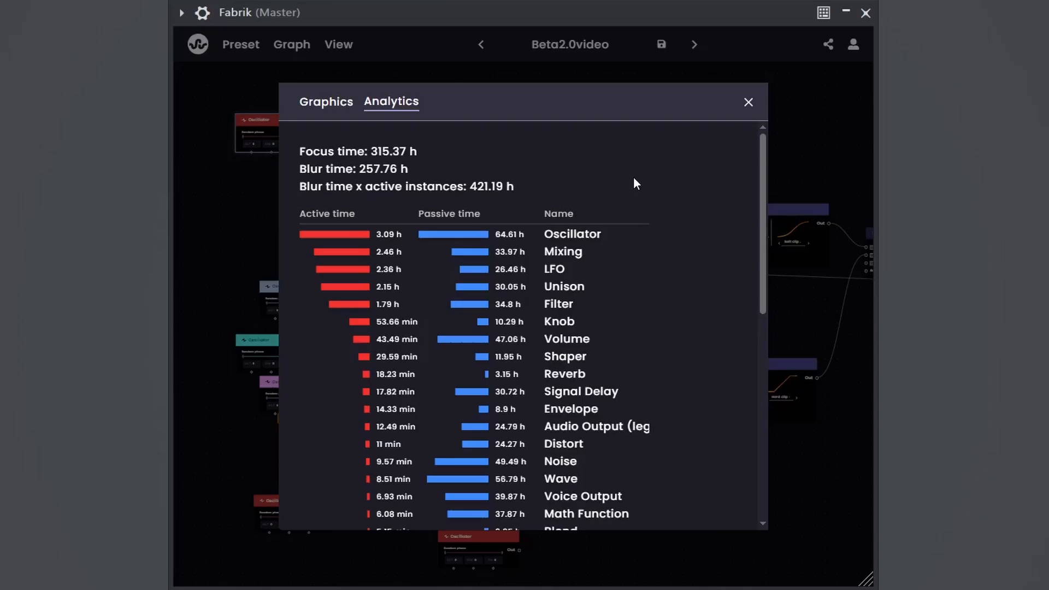
left_click(747, 102)
- Duplicate the magenta Oscillator with its connection to its left, move the pink Oscillator down, and spread the neighbouring oscillators out
scroll(648, 121, "down", 2)
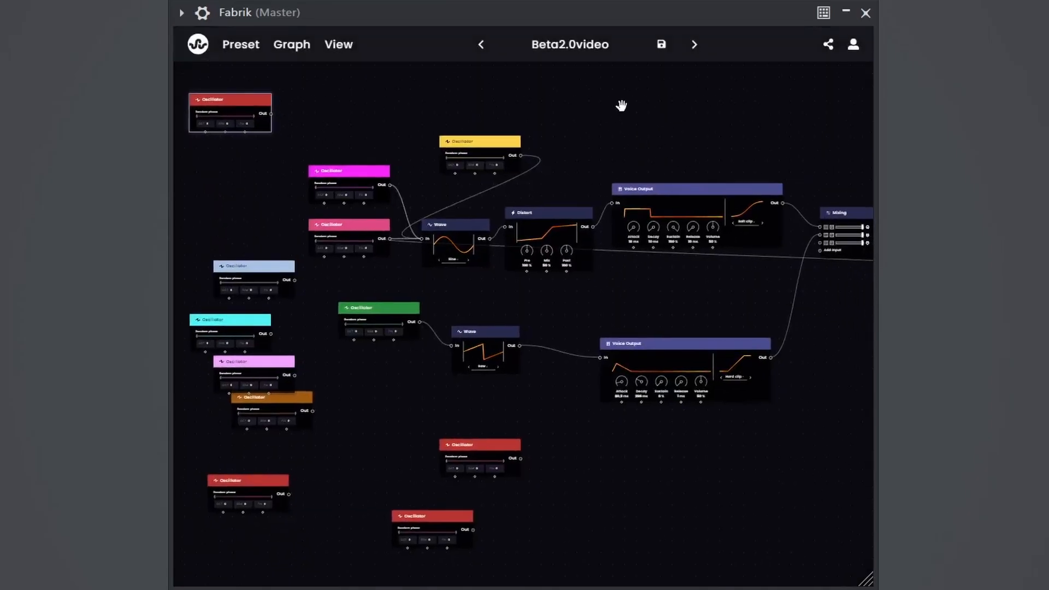
left_click_drag(383, 163, 283, 163)
left_click_drag(364, 209, 358, 236)
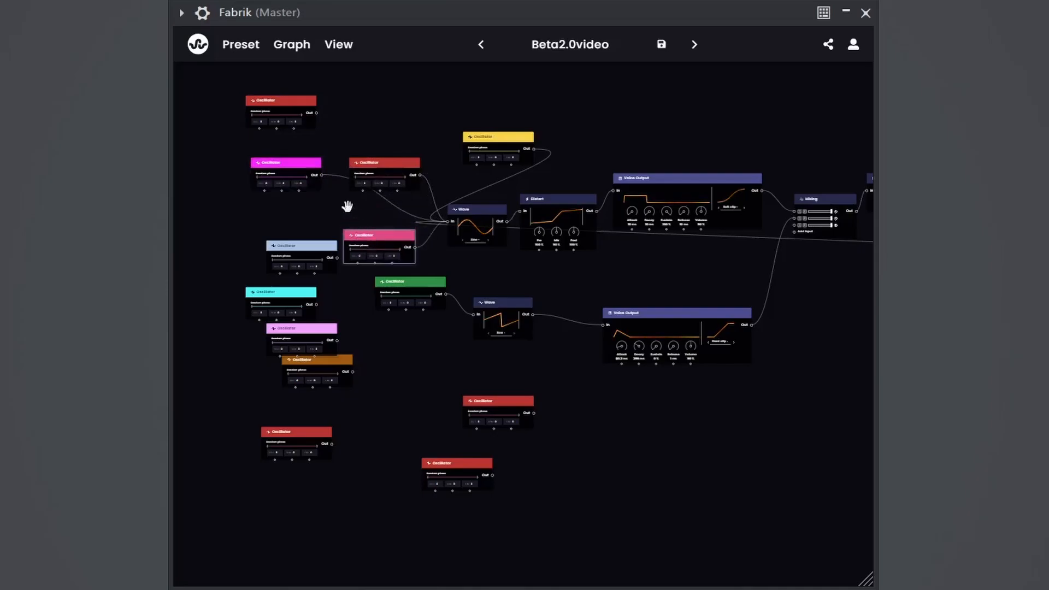
left_click_drag(311, 161, 269, 187)
left_click_drag(306, 246, 244, 246)
left_click_drag(291, 334, 208, 365)
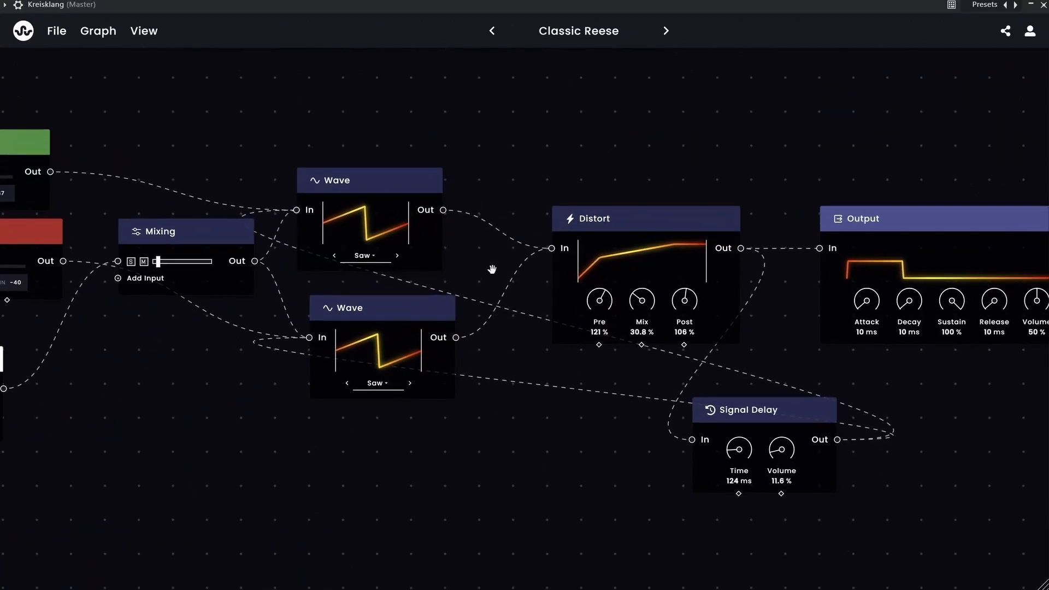
scroll(490, 270, "up", 1)
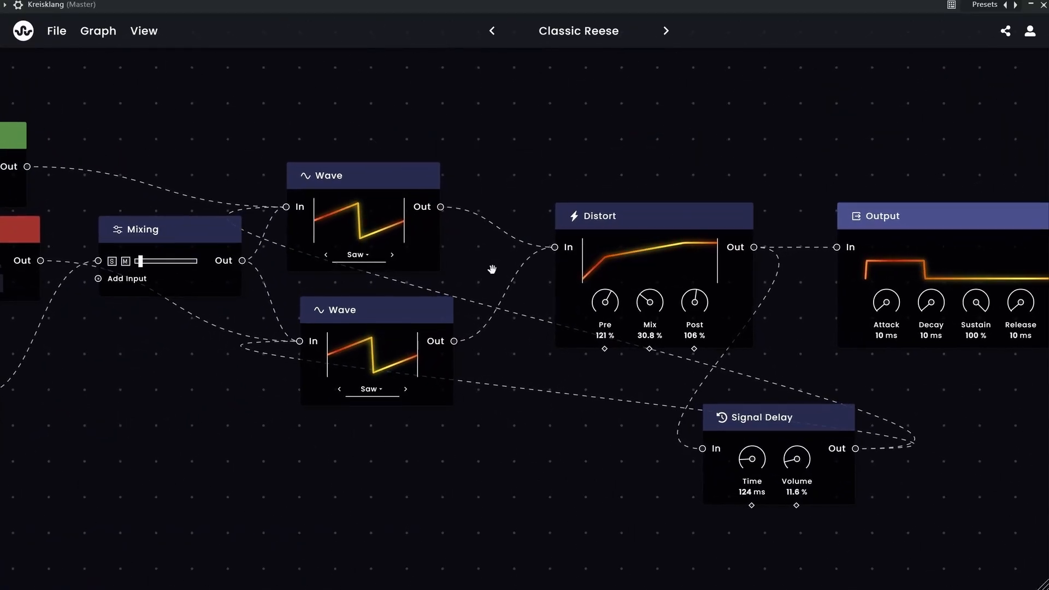
scroll(492, 270, "down", 3)
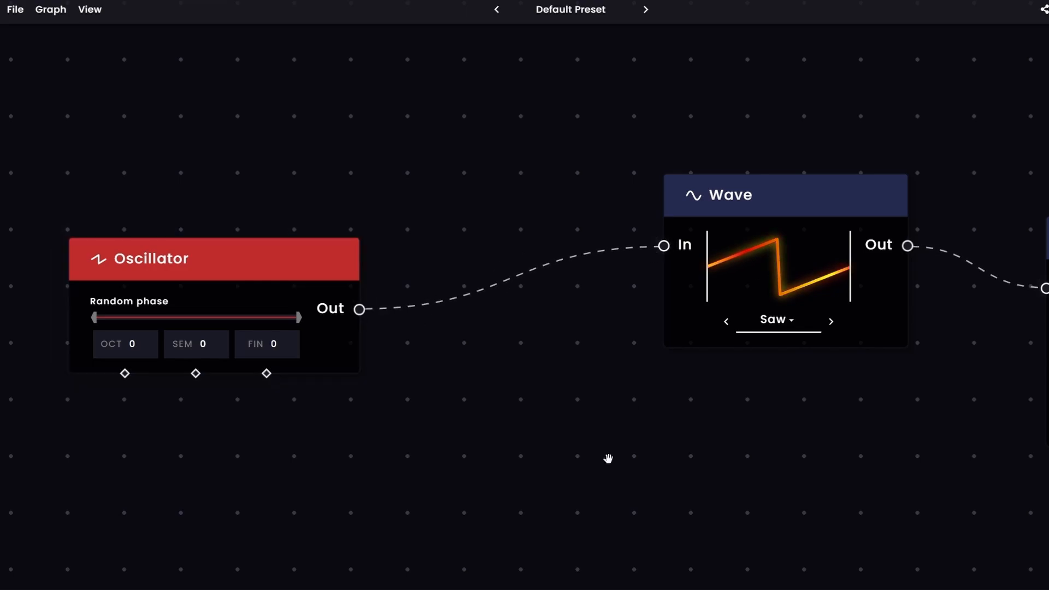